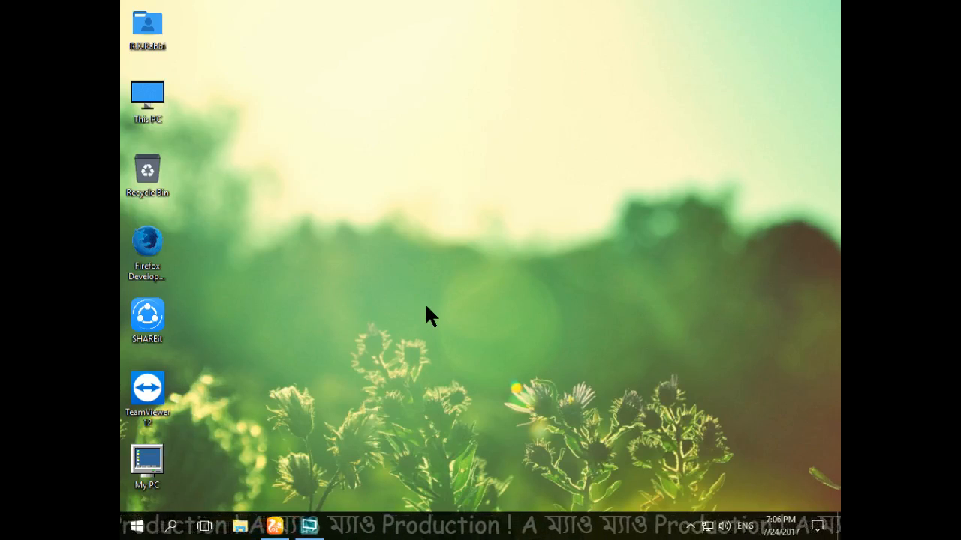
# Step: Switch to UC Browser and open the DistroWatch site in a new tab by searching for "distro watch"
pyautogui.click(275, 525)
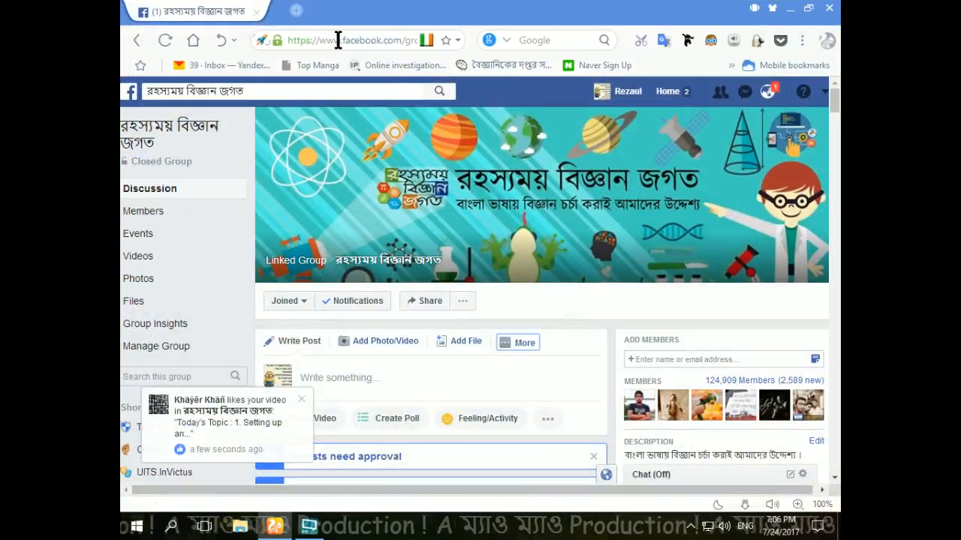
pyautogui.click(295, 12)
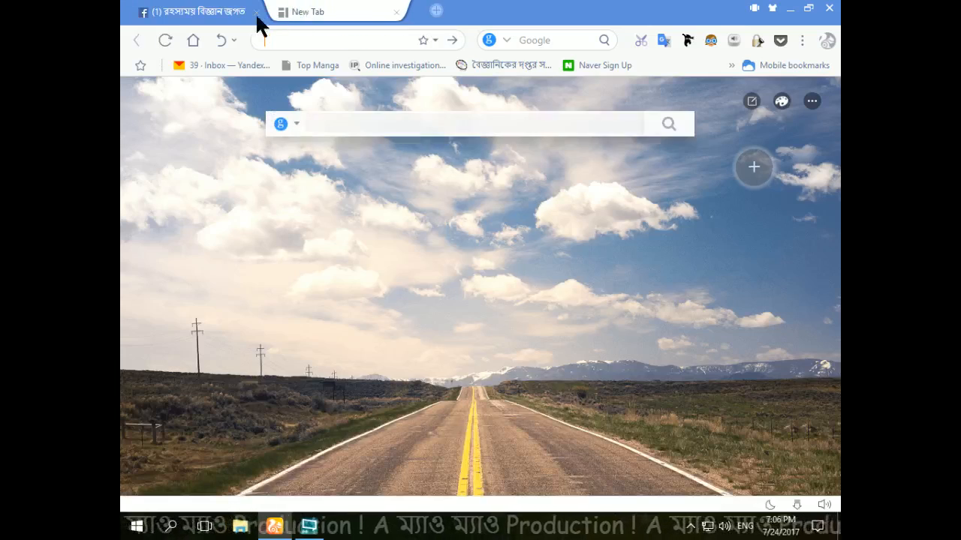
pyautogui.click(345, 130)
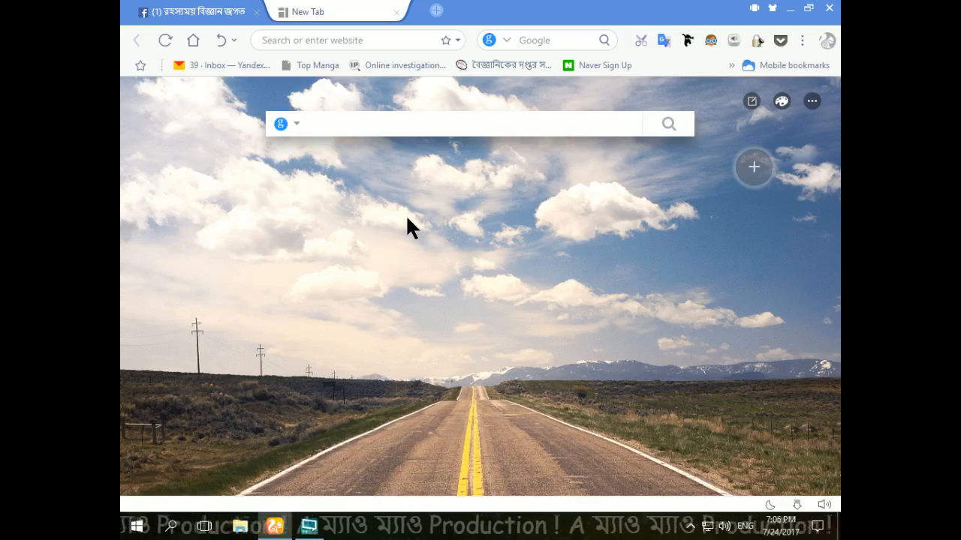
pyautogui.write('dis')
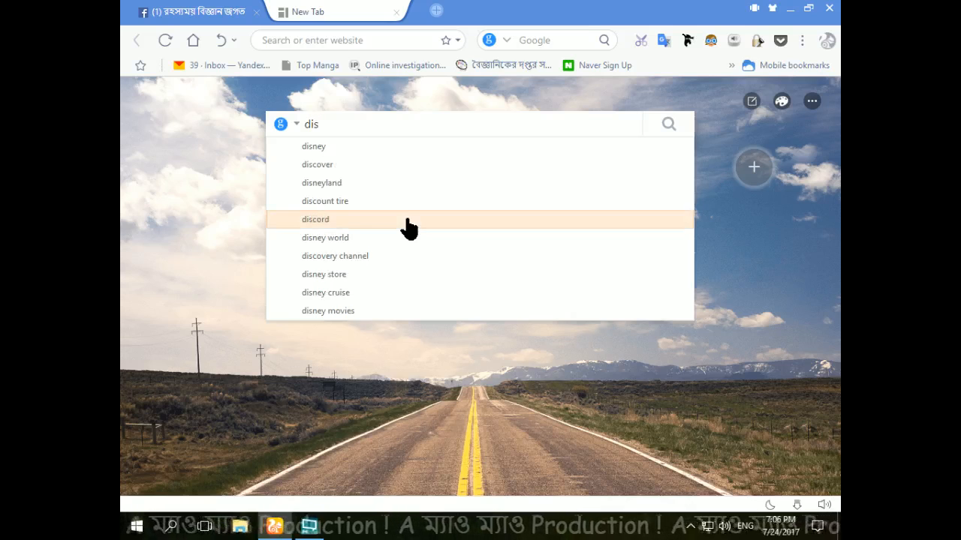
pyautogui.write('tro wat')
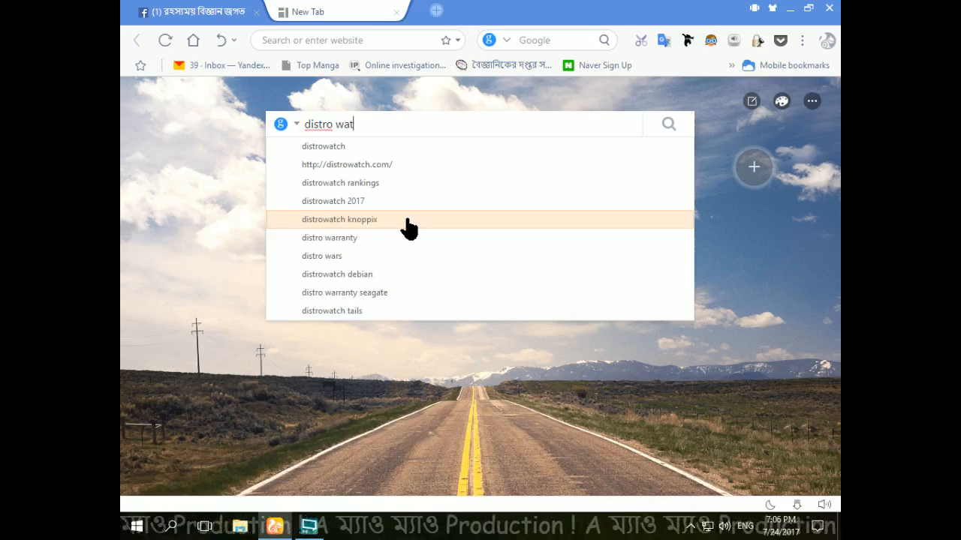
pyautogui.write('ch')
pyautogui.press('Return')
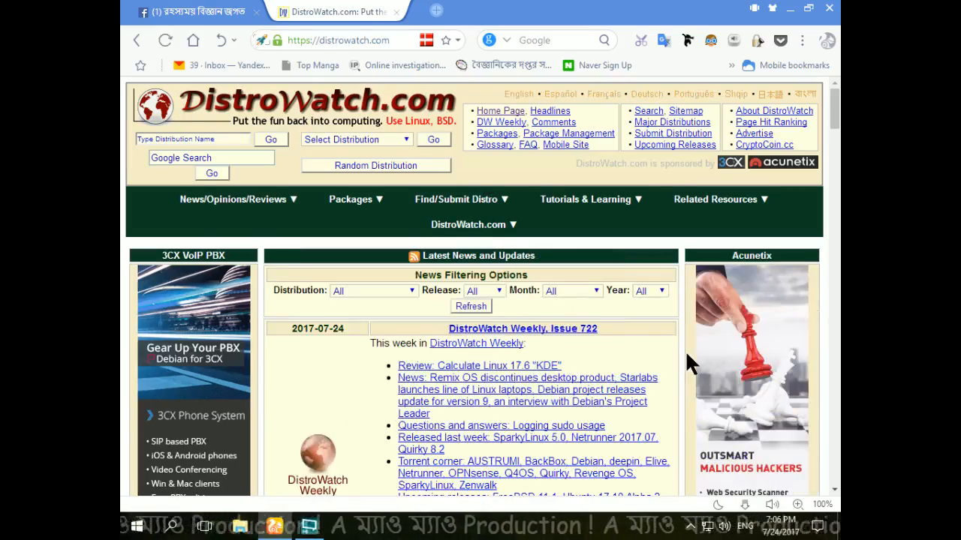
# Step: Look through DistroWatch's Page Hit Ranking and open the Ubuntu distribution page in a background tab
pyautogui.scroll(-3, 687, 359)
pyautogui.scroll(-3, 680, 347)
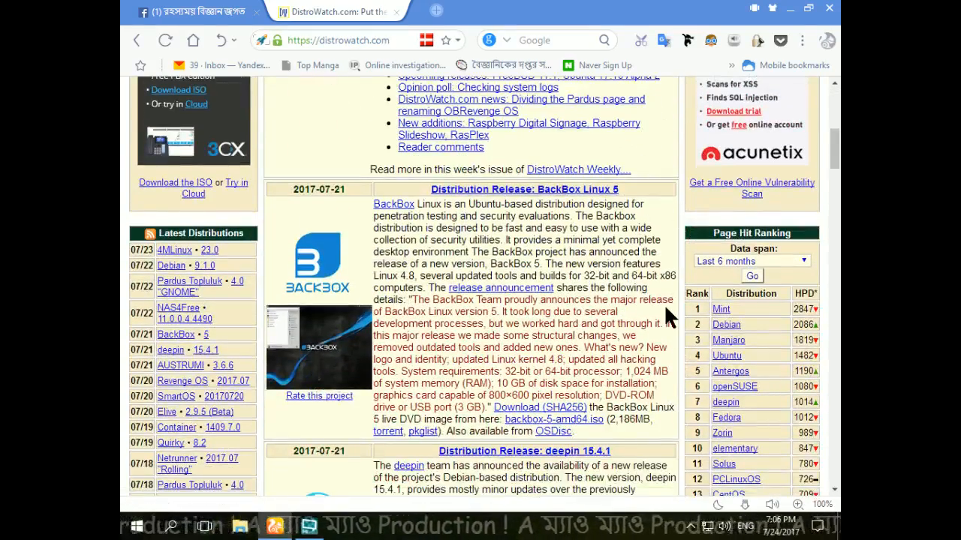
pyautogui.scroll(-2, 665, 299)
pyautogui.scroll(-8, 777, 277)
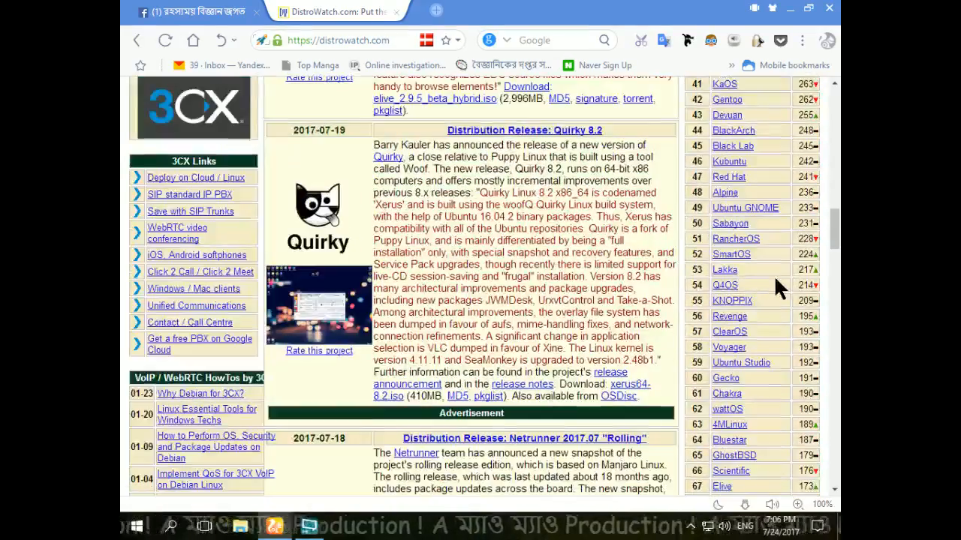
pyautogui.scroll(8, 775, 279)
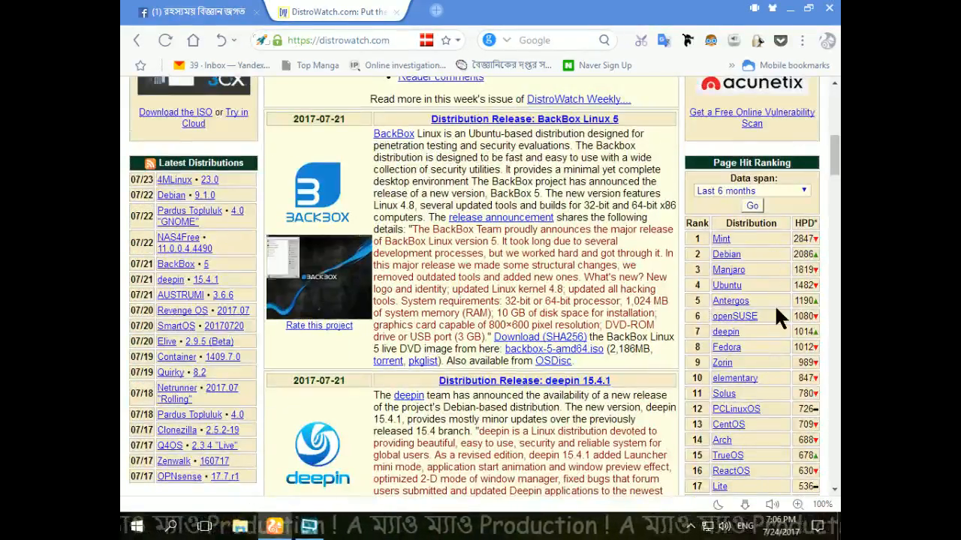
pyautogui.middleClick(737, 289)
pyautogui.scroll(7, 341, 109)
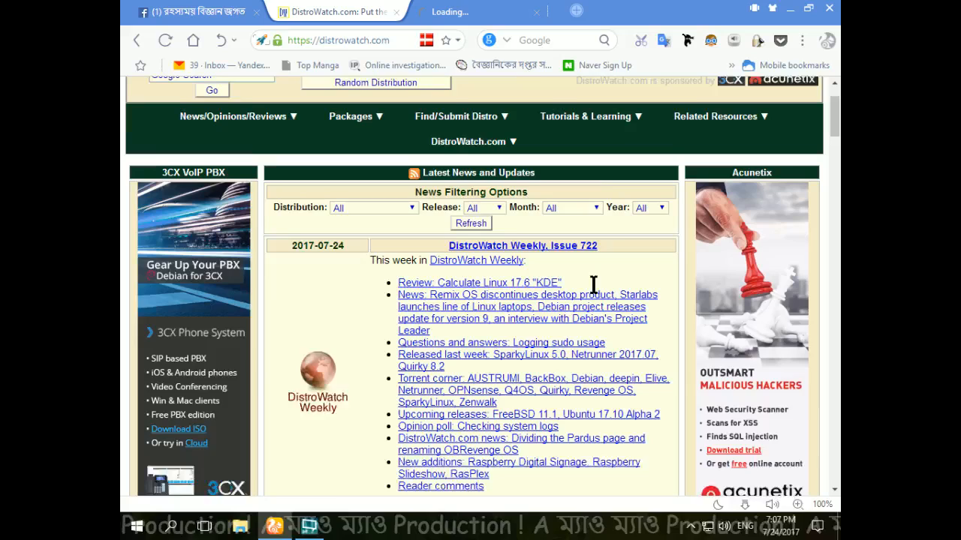
# Step: Go to the Google home page and search for "windows iso"
pyautogui.click(193, 40)
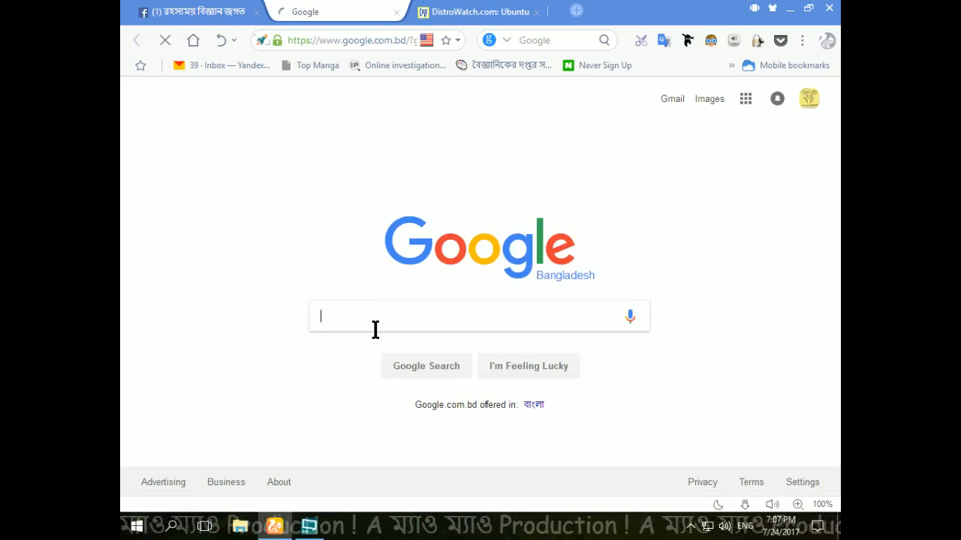
pyautogui.write('windows iso')
pyautogui.press('Return')
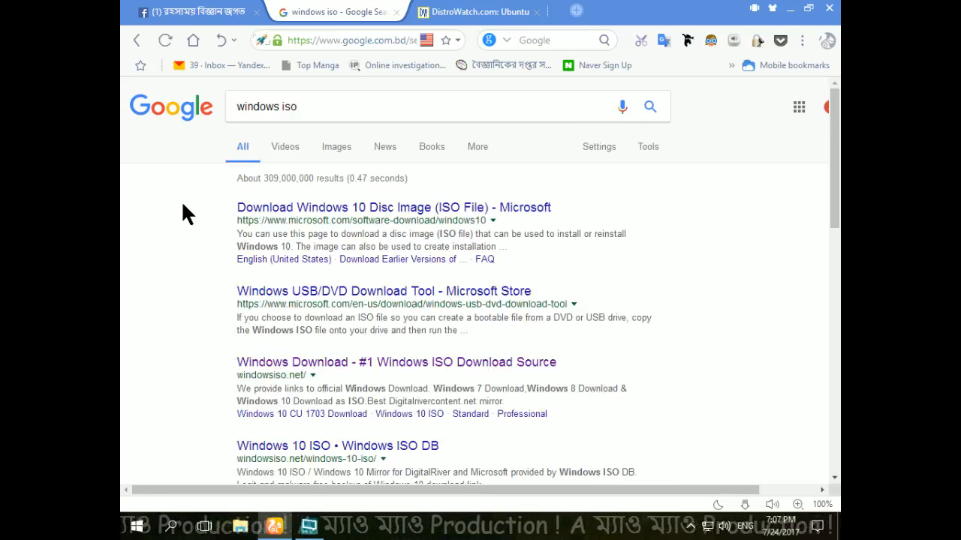
# Step: Open the windowsiso.net "Windows Download" result and Softlay's "Create Windows 7 Bootable USB Drive" result in separate background tabs
pyautogui.scroll(-3, 180, 211)
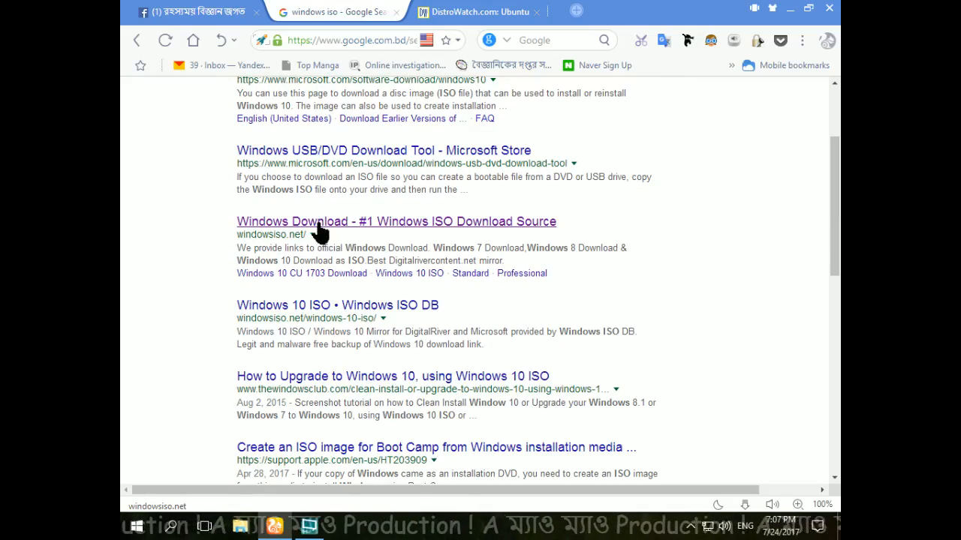
pyautogui.rightClick(348, 224)
pyautogui.click(360, 232)
pyautogui.scroll(-3, 210, 222)
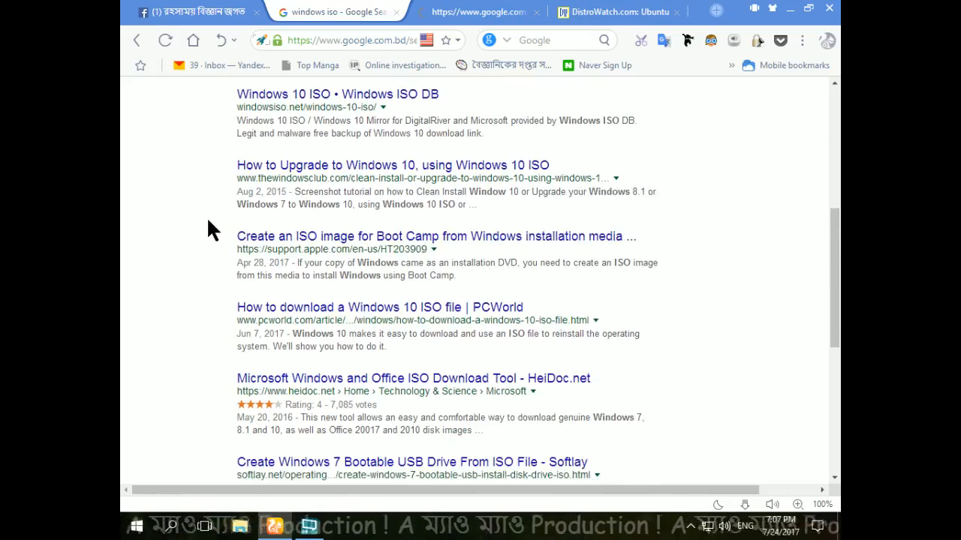
pyautogui.scroll(-3, 208, 221)
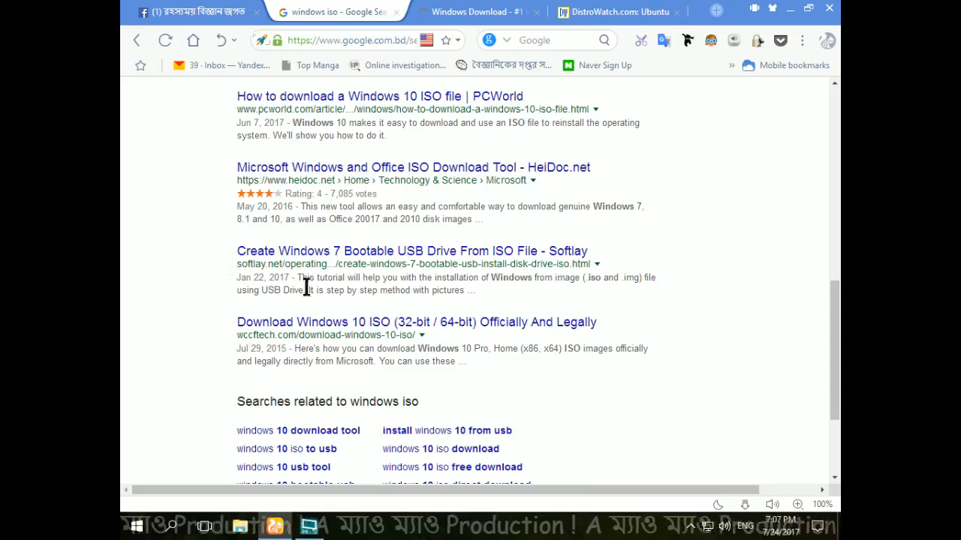
pyautogui.rightClick(325, 253)
pyautogui.click(330, 258)
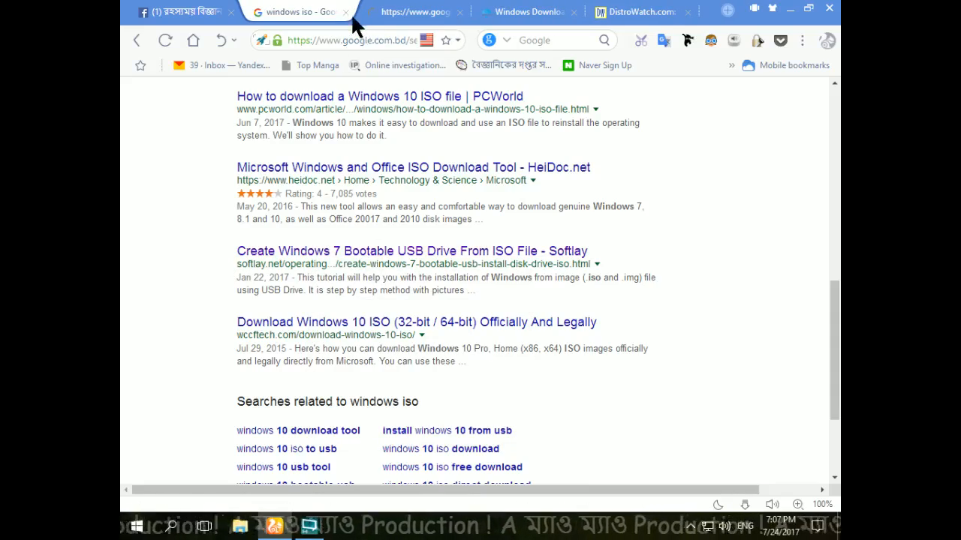
# Step: Close the Google results, examine the Ubuntu page on DistroWatch down to its download mirrors, and close that page
pyautogui.click(197, 12)
pyautogui.click(552, 15)
pyautogui.scroll(-4, 539, 274)
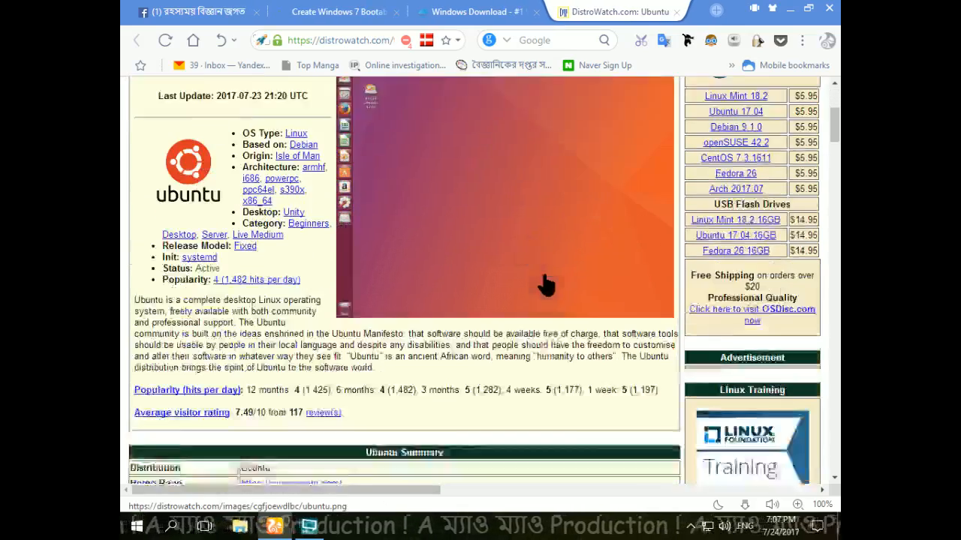
pyautogui.scroll(-4, 268, 280)
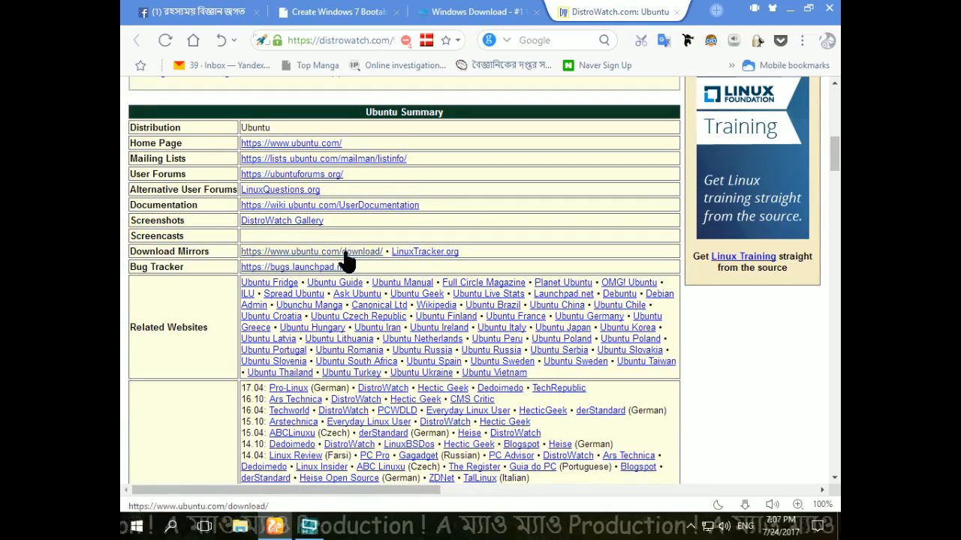
pyautogui.scroll(8, 569, 247)
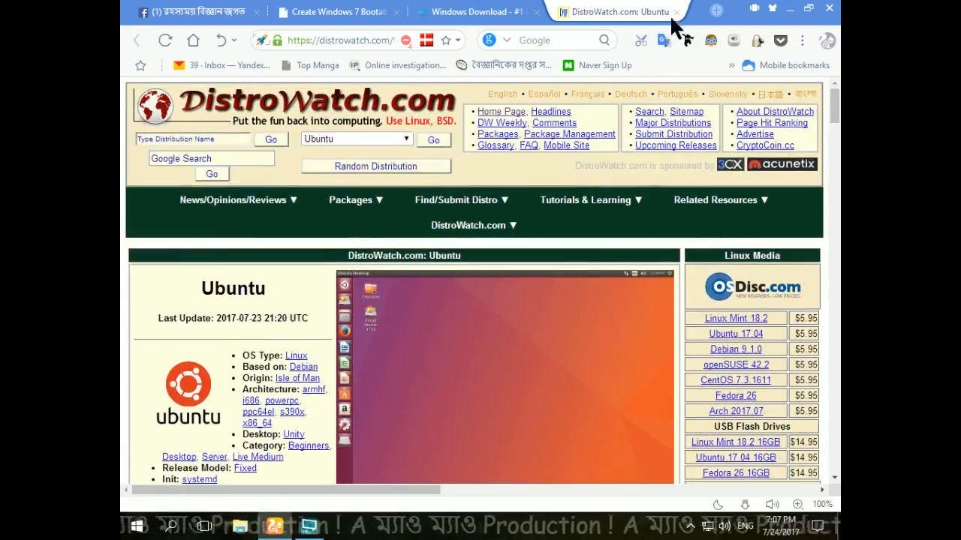
pyautogui.click(678, 12)
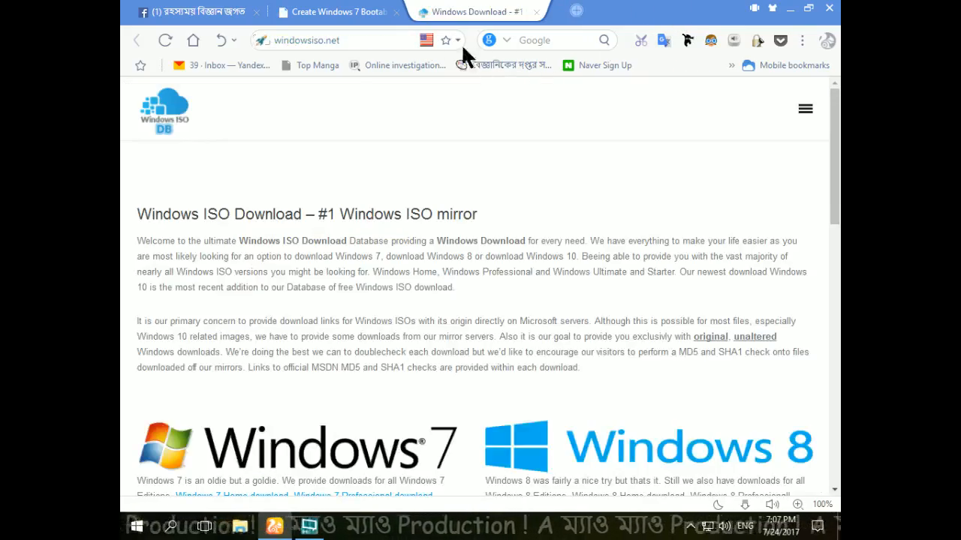
# Step: Examine the Windows 7, 8, 8.1 and 10 download sections on windowsiso.net, and close the page
pyautogui.scroll(-8, 536, 235)
pyautogui.scroll(8, 506, 247)
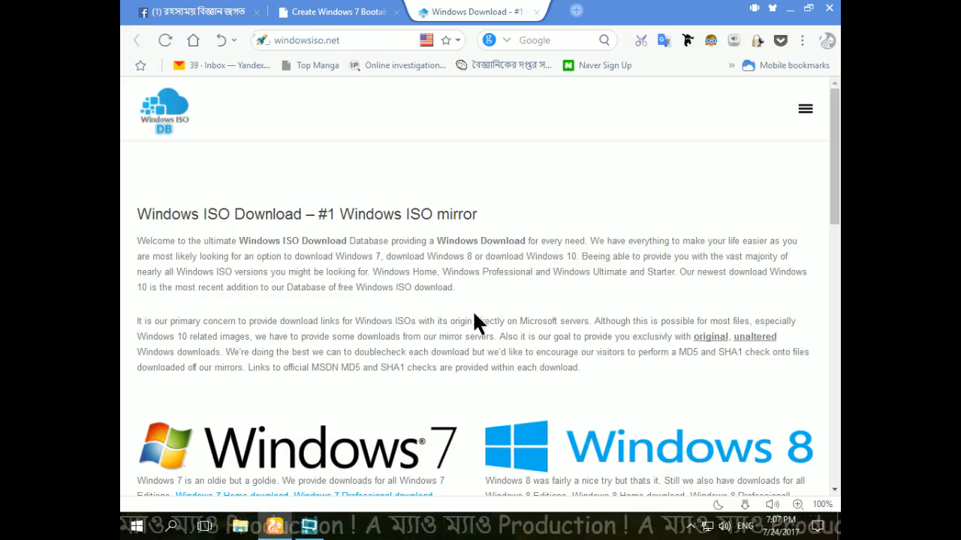
pyautogui.scroll(-5, 473, 311)
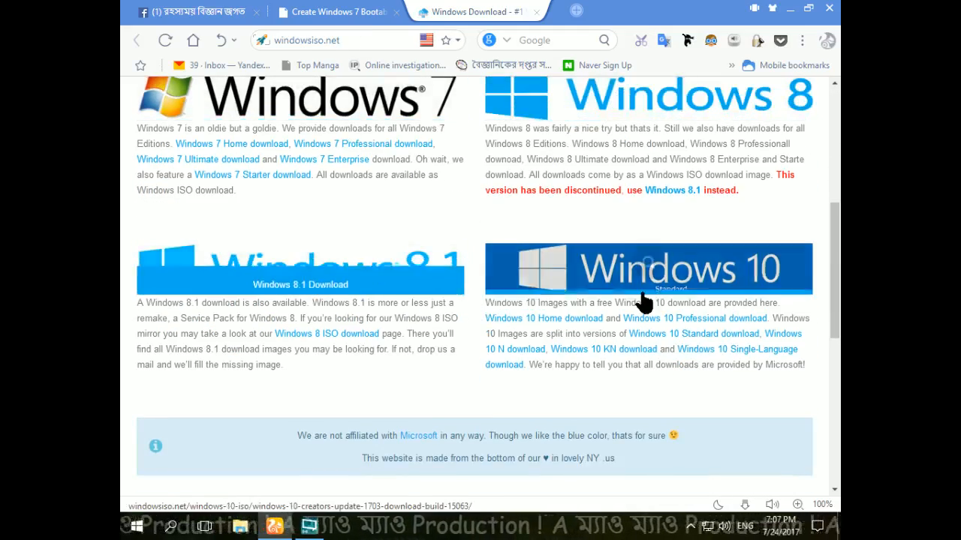
pyautogui.scroll(5, 477, 228)
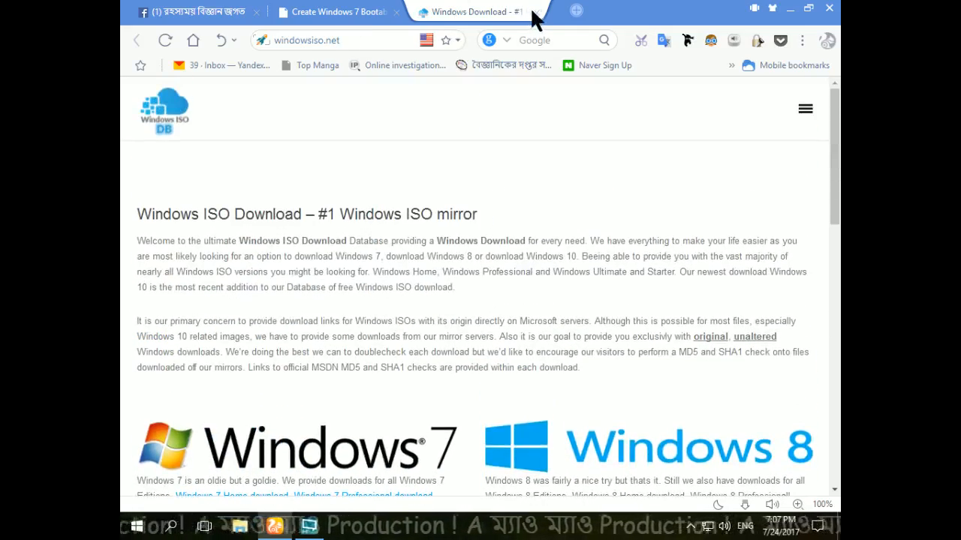
pyautogui.click(536, 12)
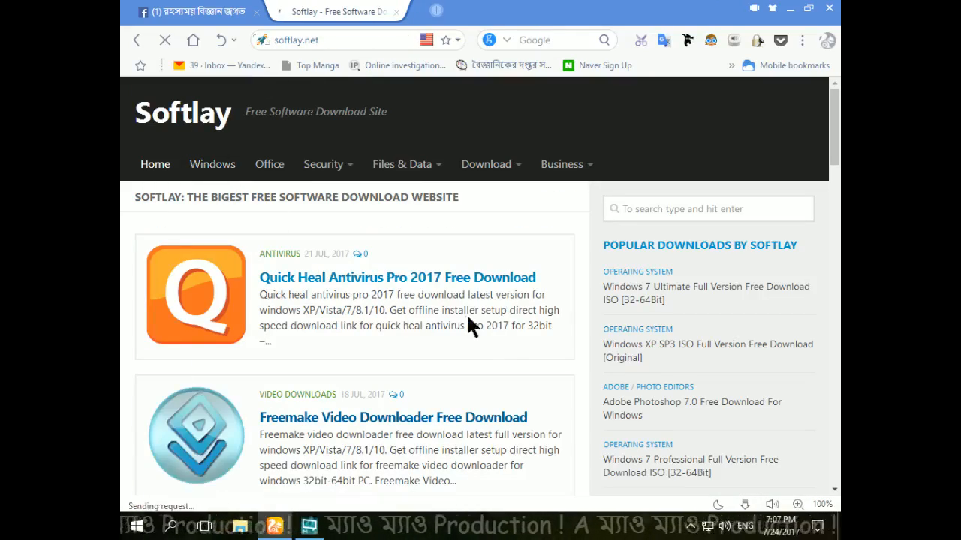
# Step: Browse the Windows ISO downloads in Softlay's Operating System category
pyautogui.scroll(-8, 537, 316)
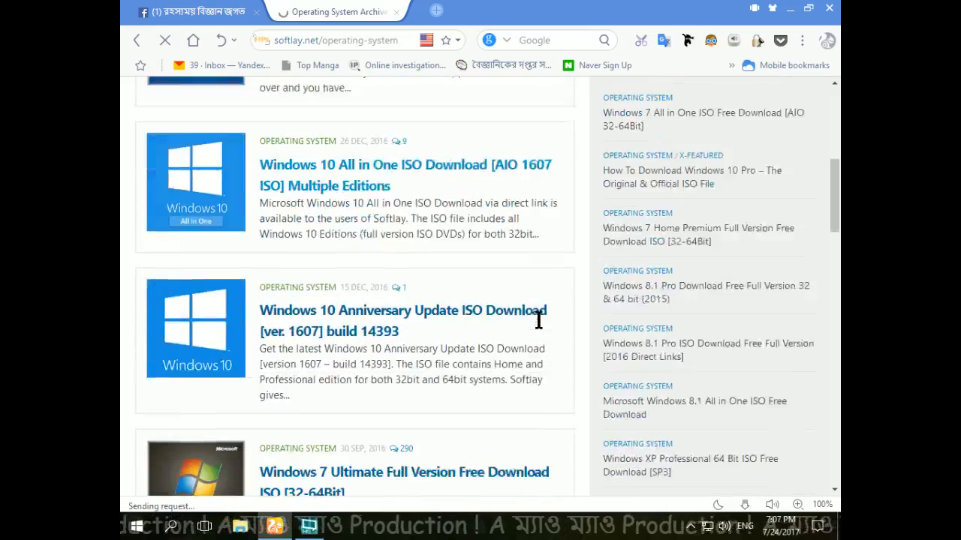
pyautogui.scroll(-6, 560, 327)
pyautogui.scroll(15, 560, 328)
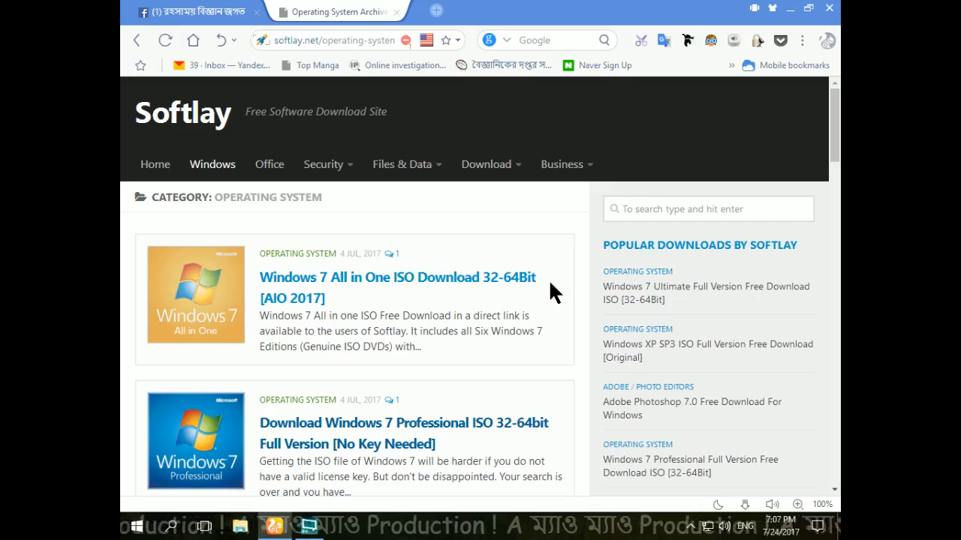
# Step: Go to the FTP site at 172.16.50.4 and open its Software directory
pyautogui.click(369, 41)
pyautogui.moveTo(406, 167)
pyautogui.write('172.16.50.4')
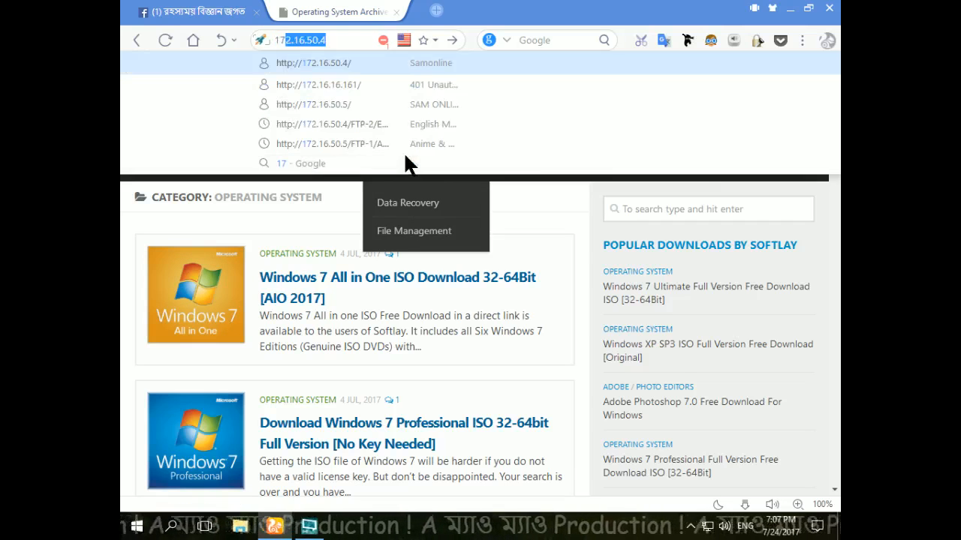
pyautogui.press('Return')
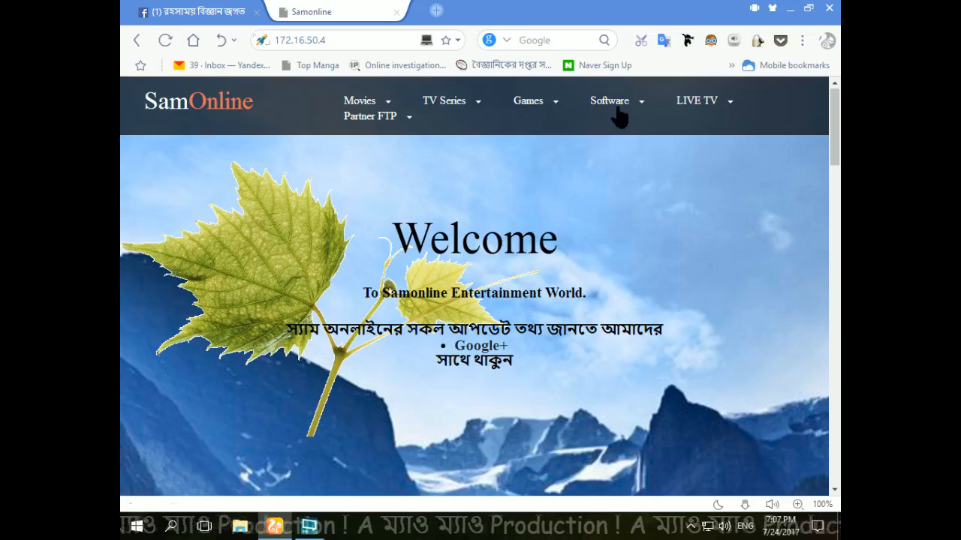
pyautogui.click(618, 109)
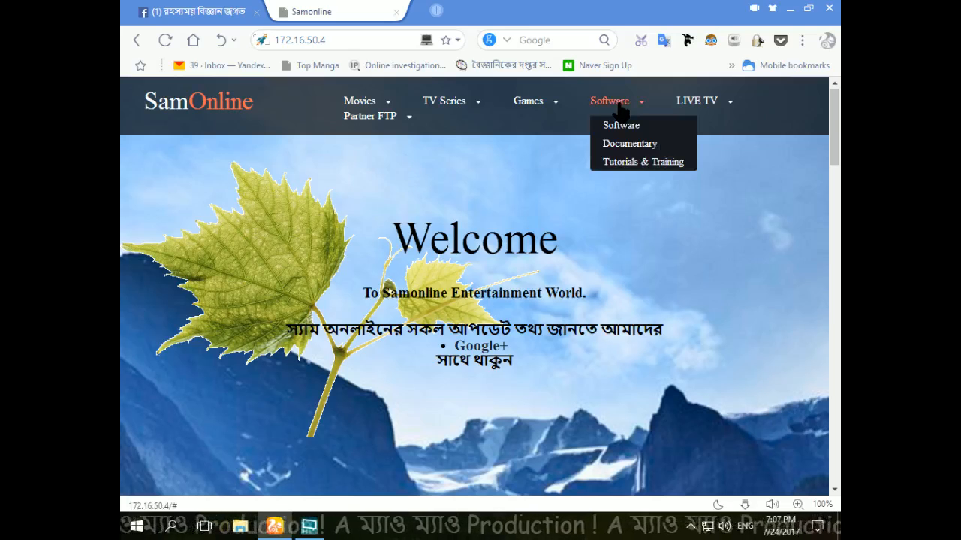
pyautogui.click(620, 125)
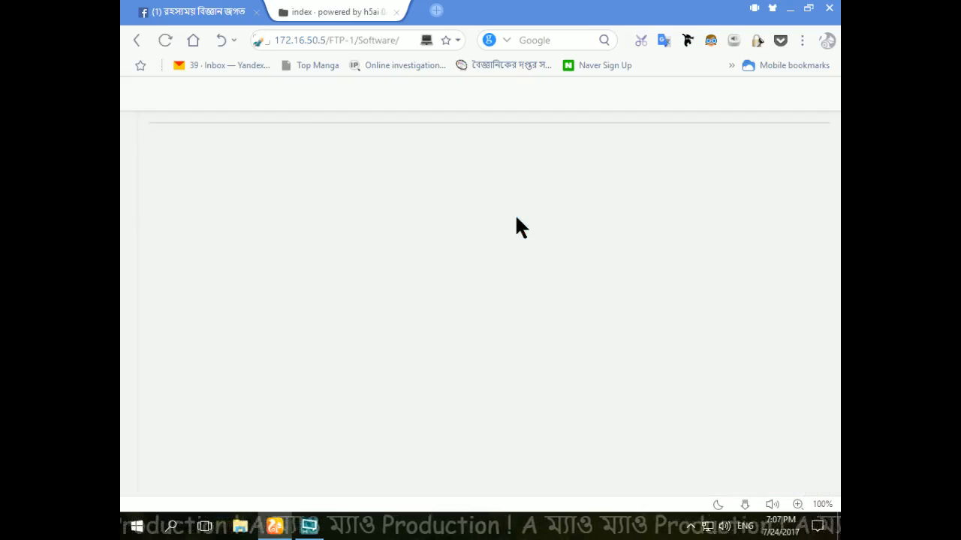
# Step: Look through the Operating System folder inside the Software directory, and return to the parent Software folder
pyautogui.scroll(-20, 515, 322)
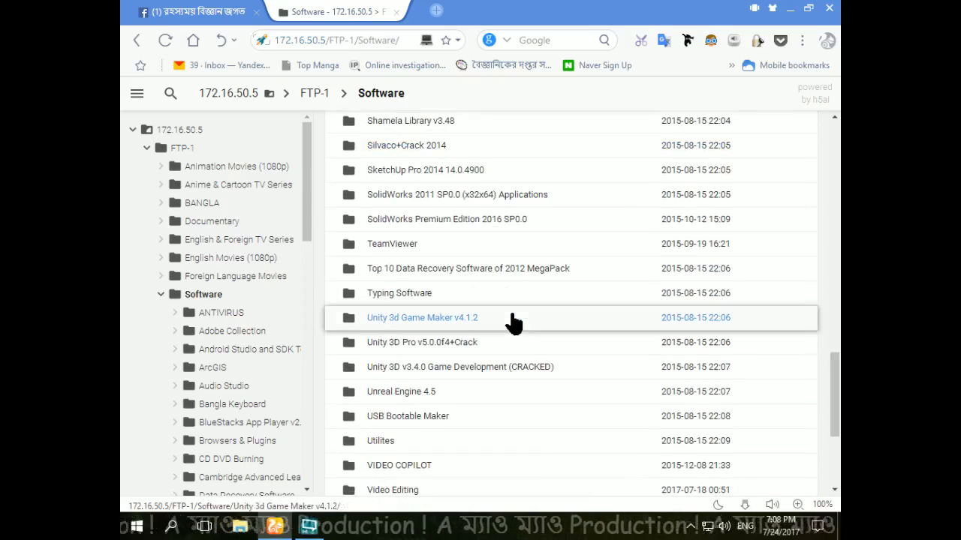
pyautogui.scroll(4, 515, 322)
pyautogui.click(478, 229)
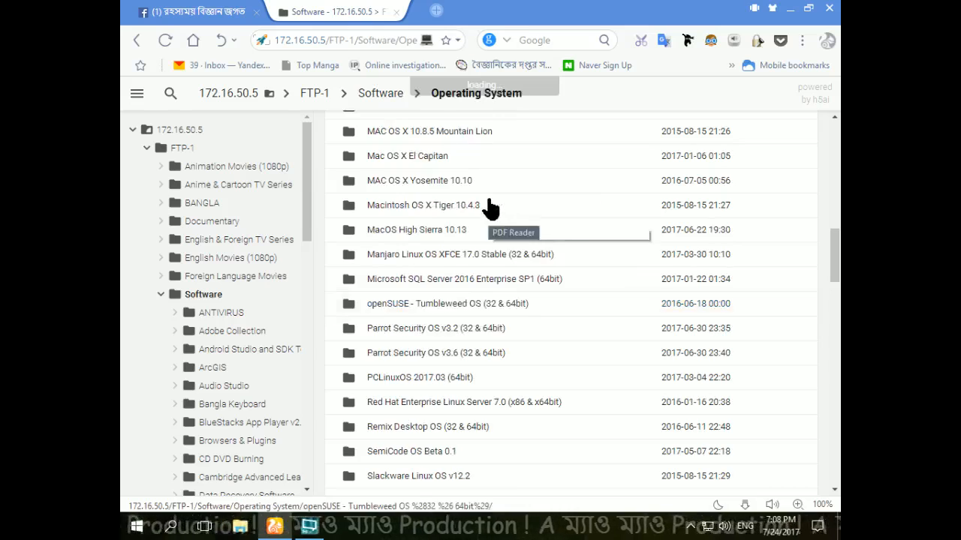
pyautogui.scroll(10, 511, 208)
pyautogui.scroll(1, 511, 208)
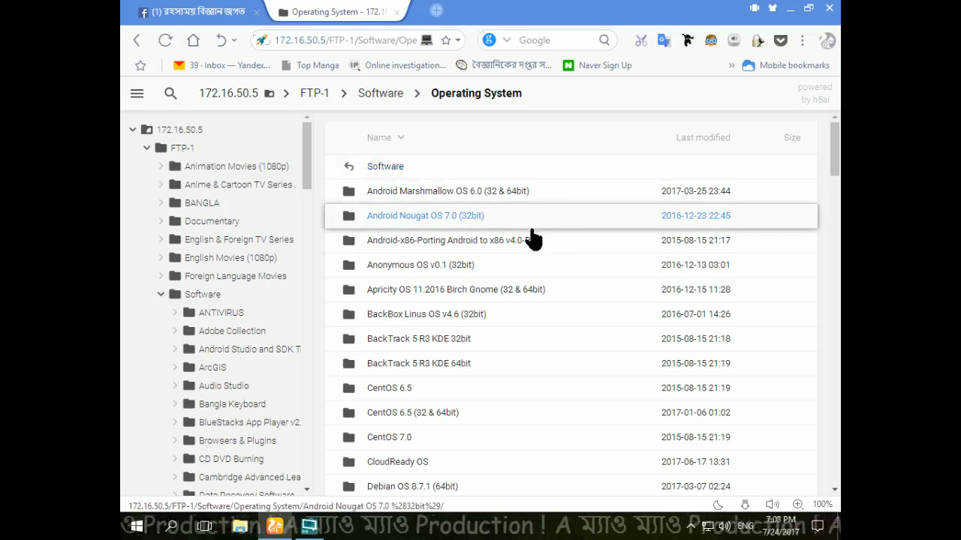
pyautogui.click(351, 166)
# Step: Open a new blank tab and close the Facebook group tab
pyautogui.click(436, 11)
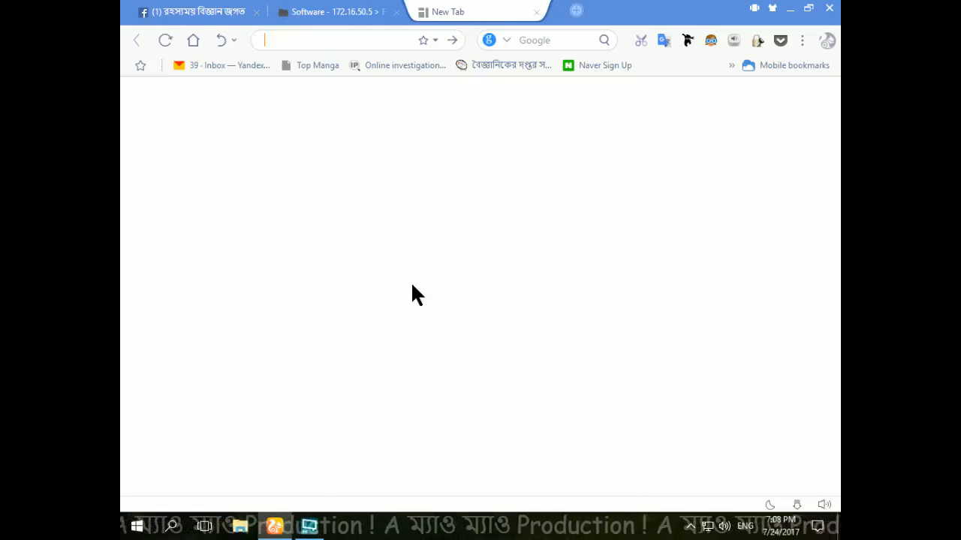
pyautogui.click(241, 12)
pyautogui.click(256, 13)
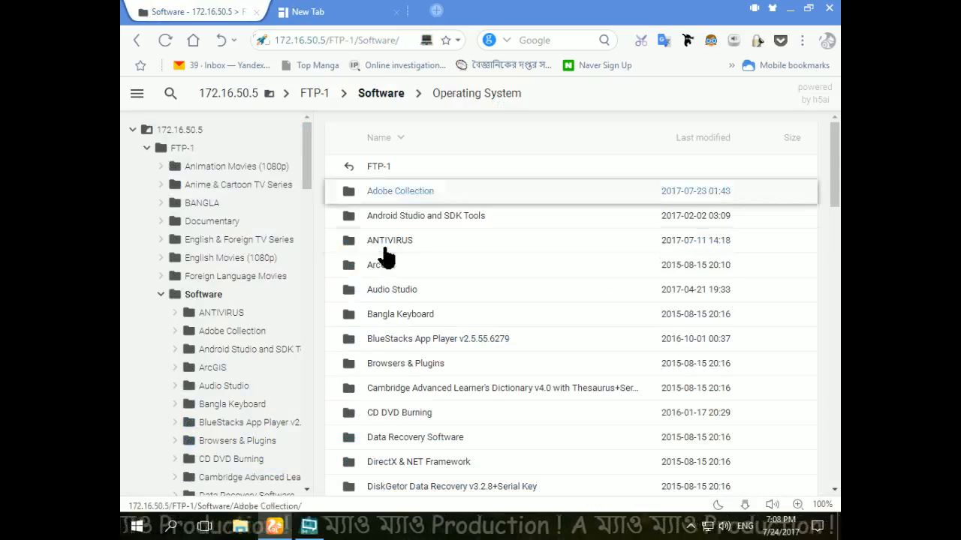
# Step: Search Google for "vmware workstation" from the blank tab
pyautogui.click(308, 11)
pyautogui.click(356, 134)
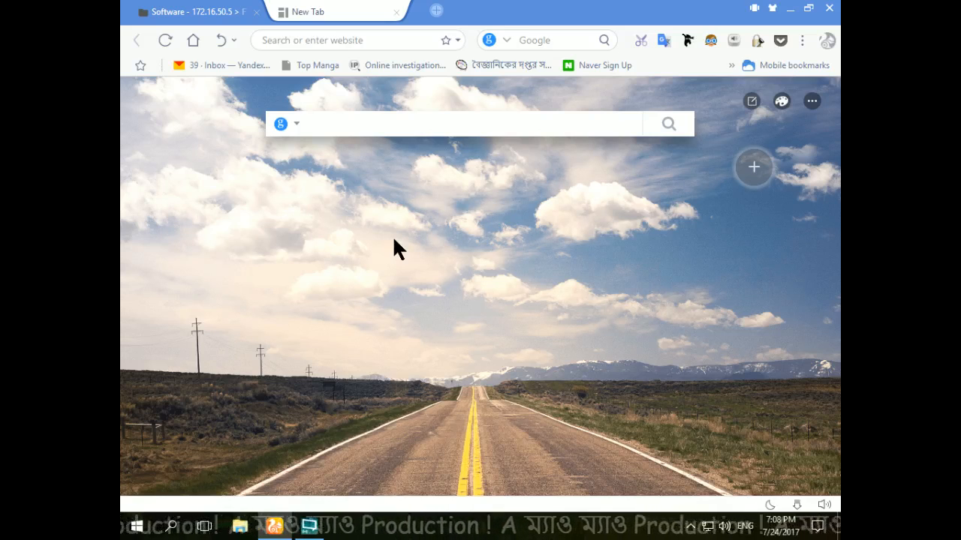
pyautogui.write('vmware work')
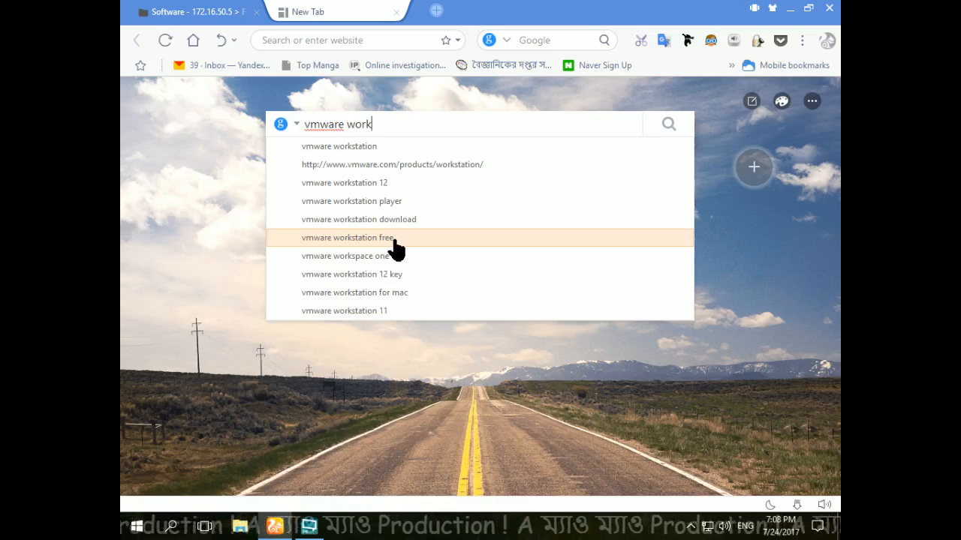
pyautogui.click(396, 147)
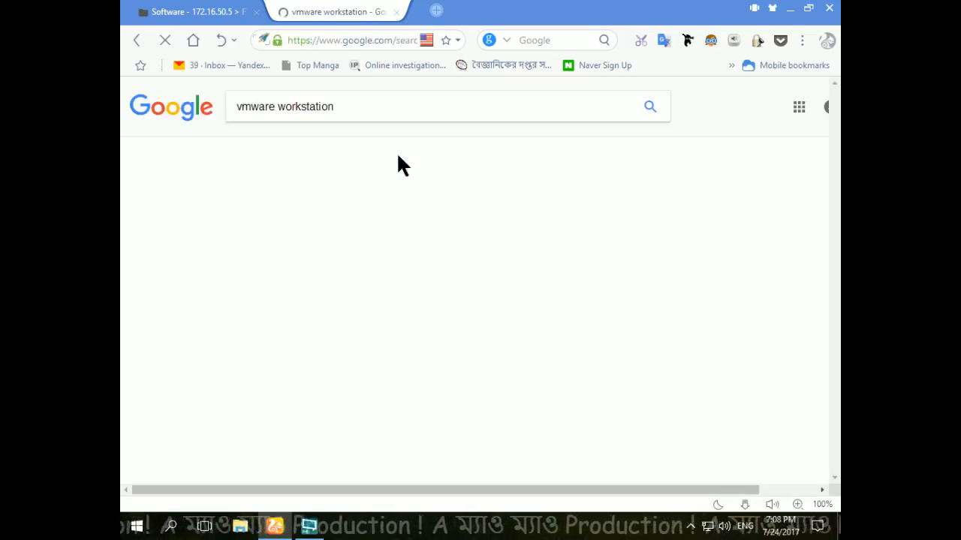
# Step: Open the Workstation for Windows result in a separate tab, and close the search results and FTP tabs
pyautogui.rightClick(402, 209)
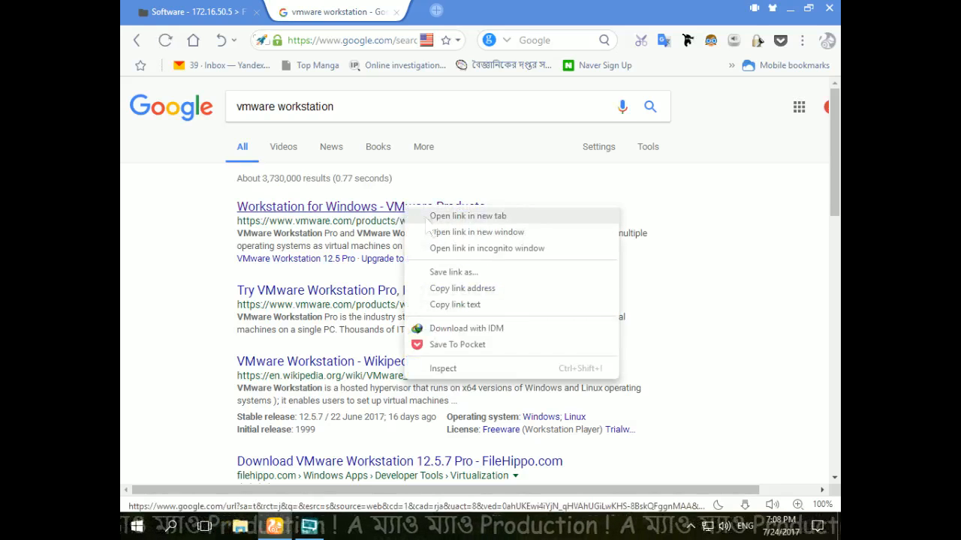
pyautogui.click(447, 214)
pyautogui.click(396, 12)
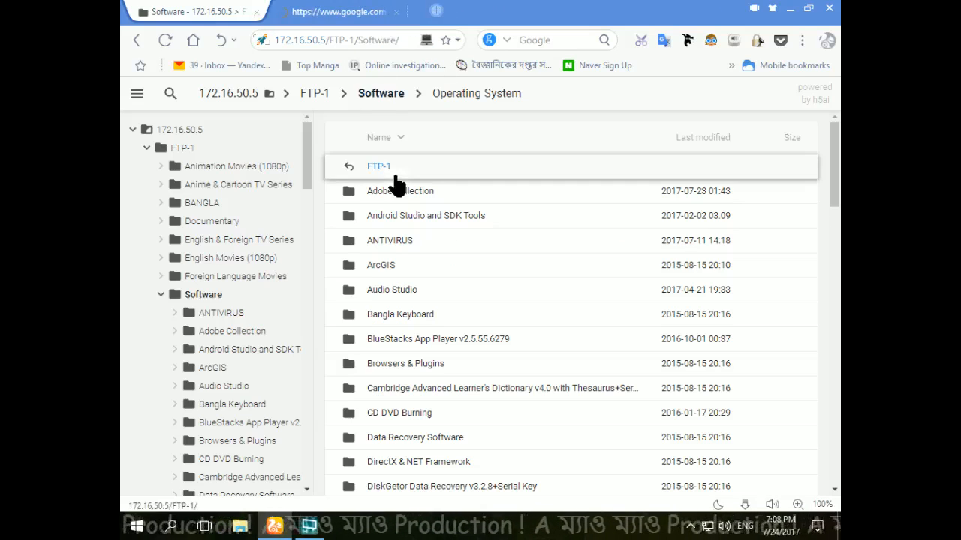
pyautogui.click(361, 9)
pyautogui.click(250, 12)
pyautogui.click(256, 12)
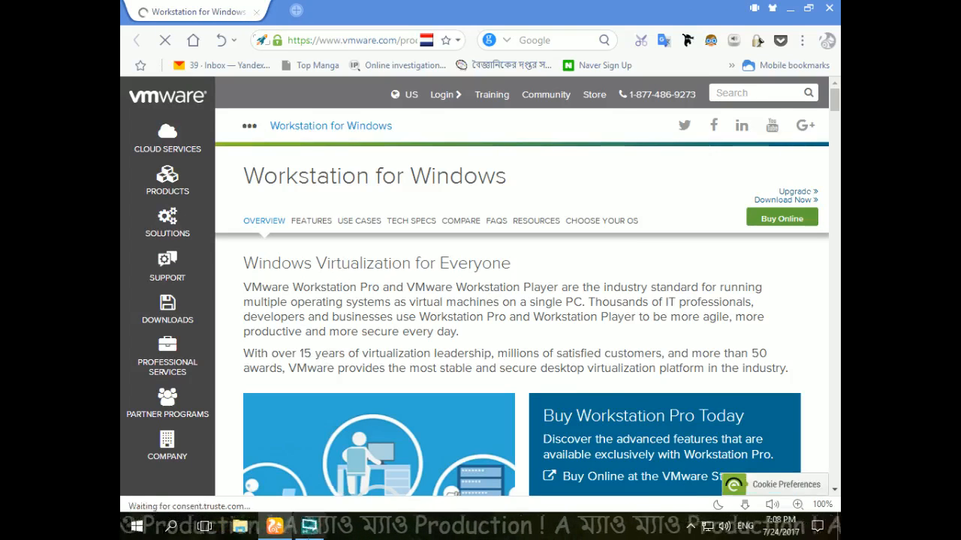
pyautogui.hotkey('alt', 'Tab')
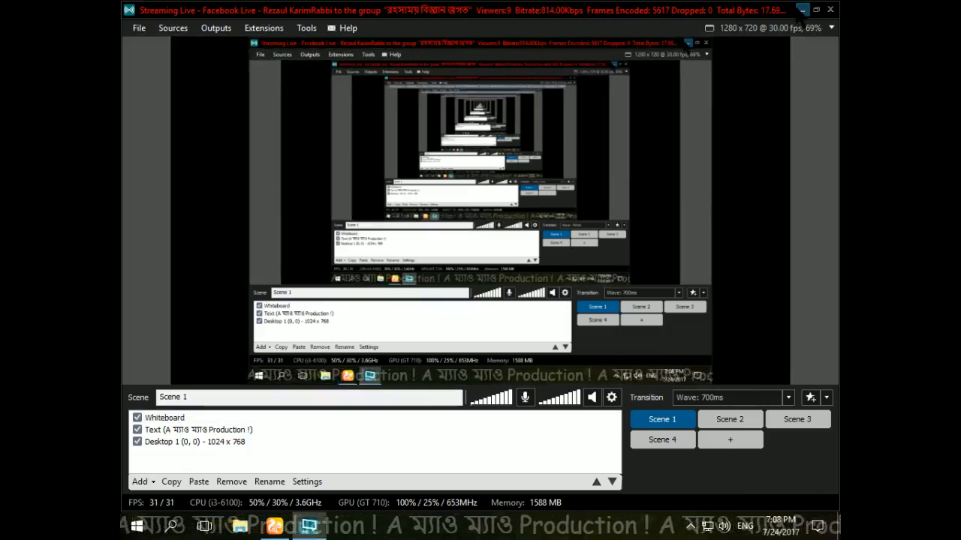
pyautogui.hotkey('alt', 'Tab')
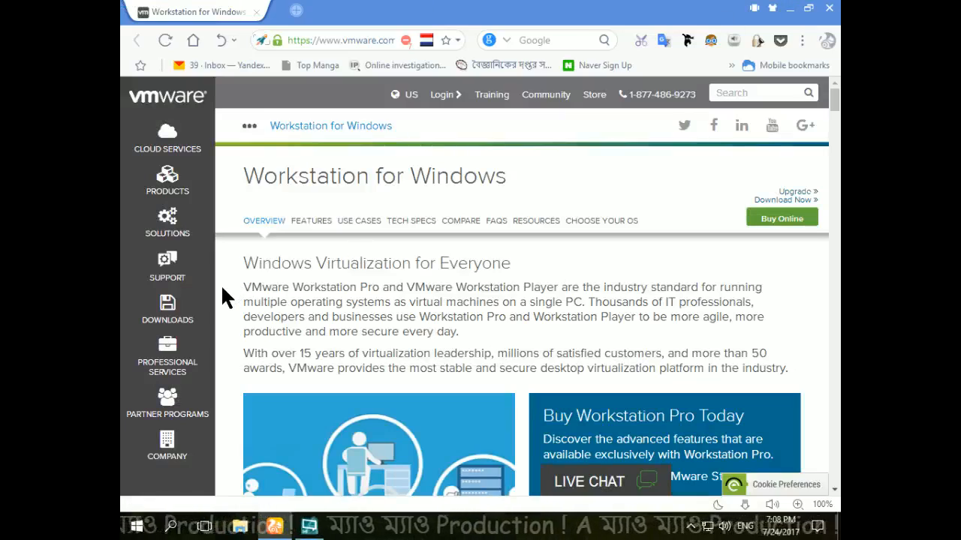
# Step: Open the Workstation Pro product download page on the VMware site and review the installers offered for Windows and Linux
pyautogui.scroll(-5, 218, 304)
pyautogui.scroll(-2, 218, 308)
pyautogui.scroll(8, 219, 308)
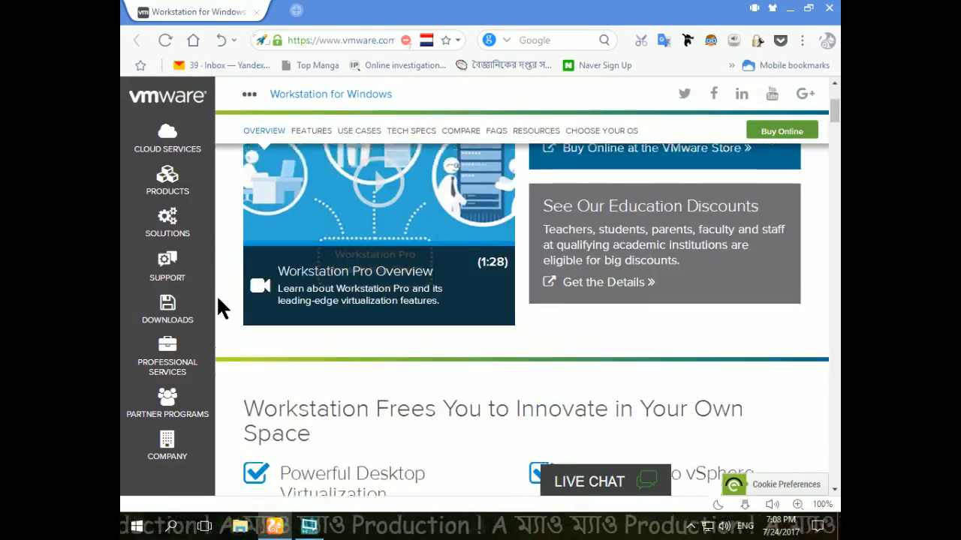
pyautogui.click(170, 317)
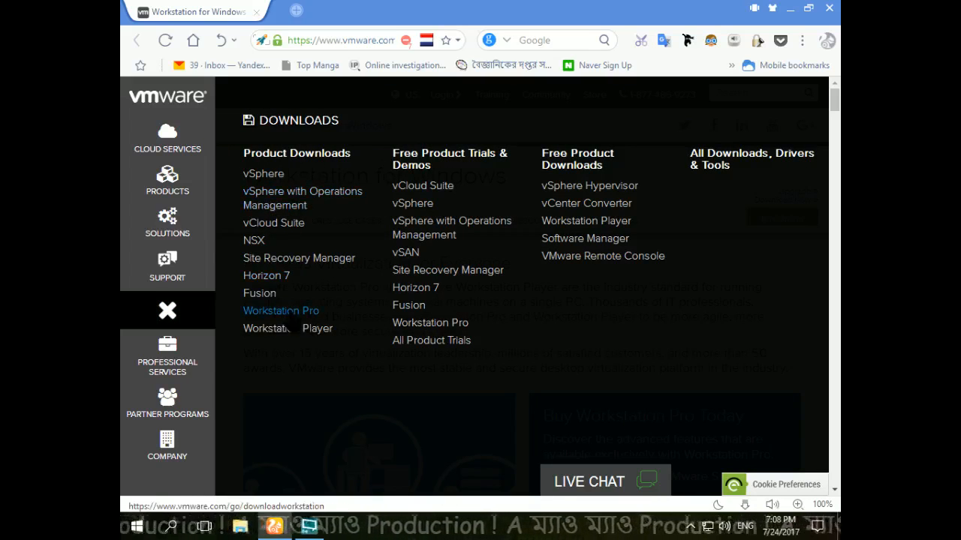
pyautogui.click(290, 314)
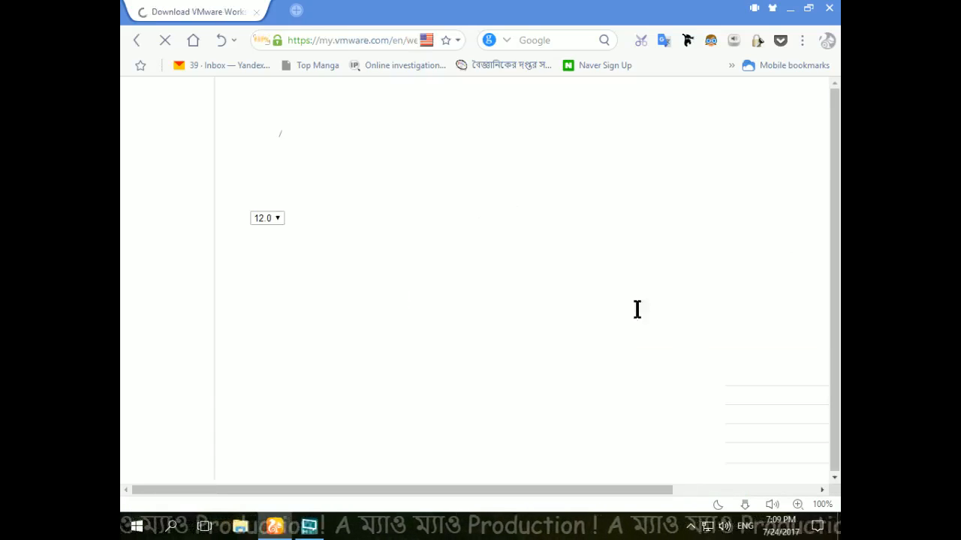
pyautogui.scroll(-2, 616, 376)
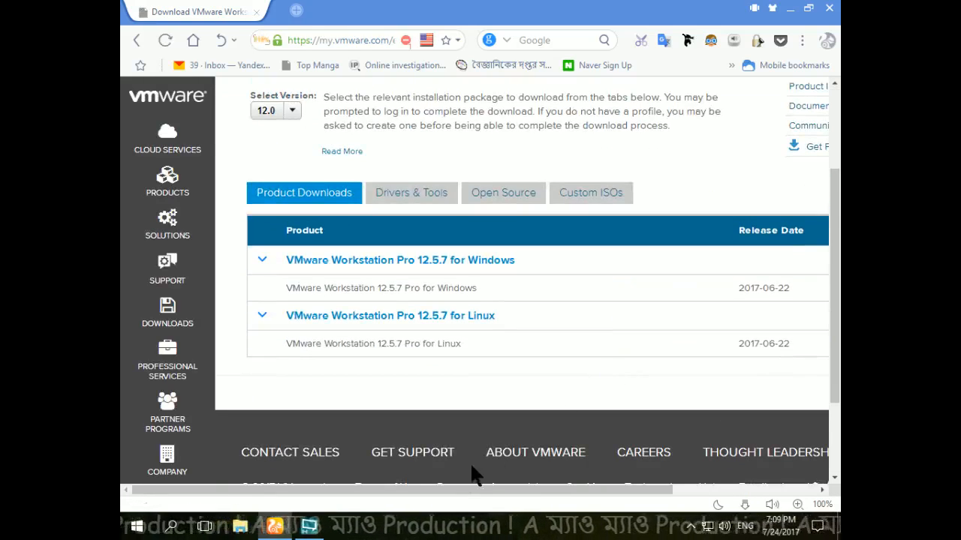
pyautogui.moveTo(439, 491)
pyautogui.mouseDown()
pyautogui.moveTo(638, 505)
pyautogui.moveTo(435, 497)
pyautogui.mouseUp()
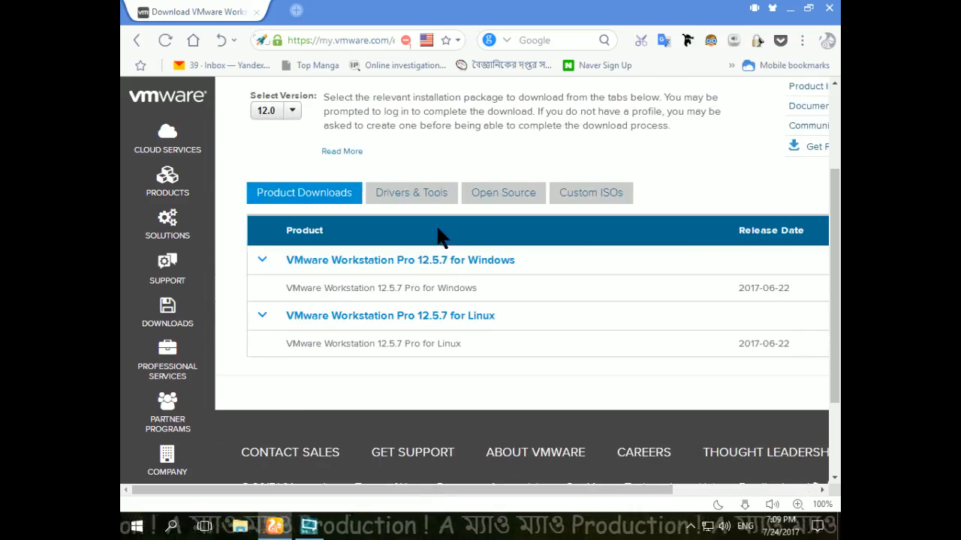
pyautogui.scroll(2, 451, 259)
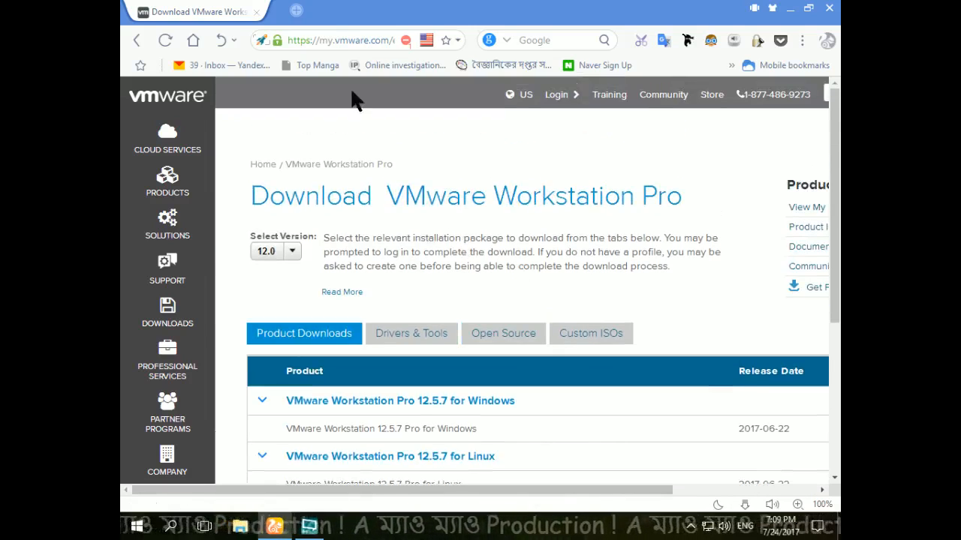
# Step: Open drive.google.com in a new tab and switch to the UITS account
pyautogui.click(298, 10)
pyautogui.click(171, 10)
pyautogui.click(300, 11)
pyautogui.click(315, 35)
pyautogui.write('drive.google.com')
pyautogui.press('Return')
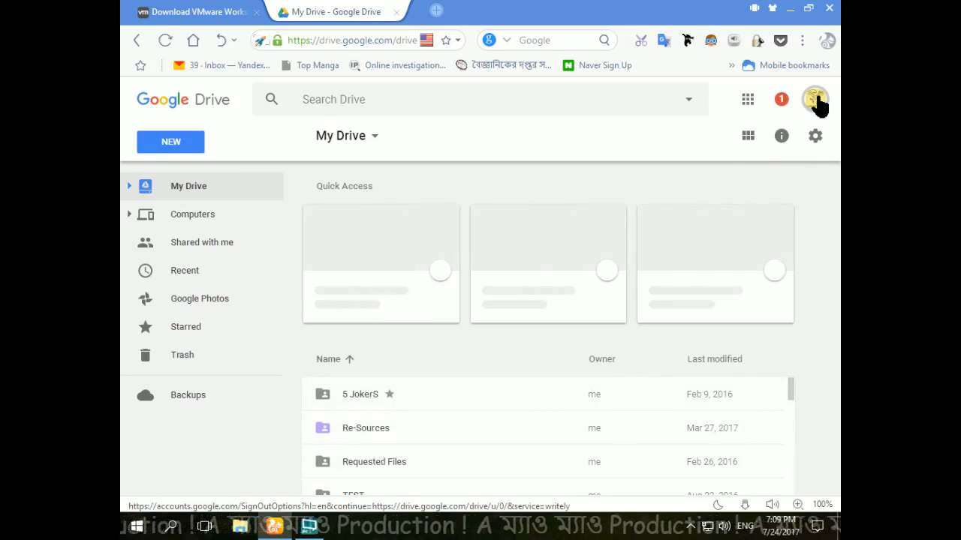
pyautogui.click(815, 100)
pyautogui.click(725, 184)
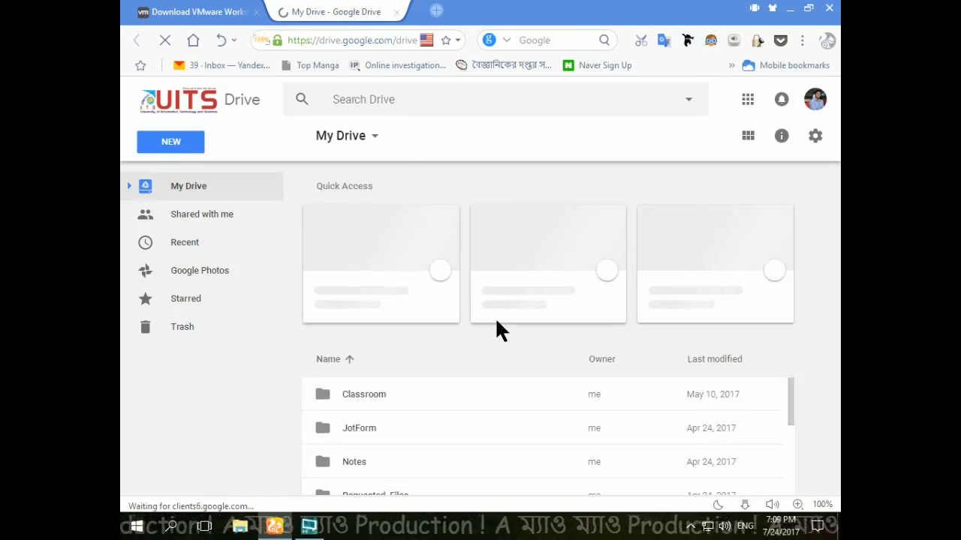
# Step: Open the Requested_Files folder in My Drive and look for the VMware Workstation installer
pyautogui.scroll(-5, 450, 458)
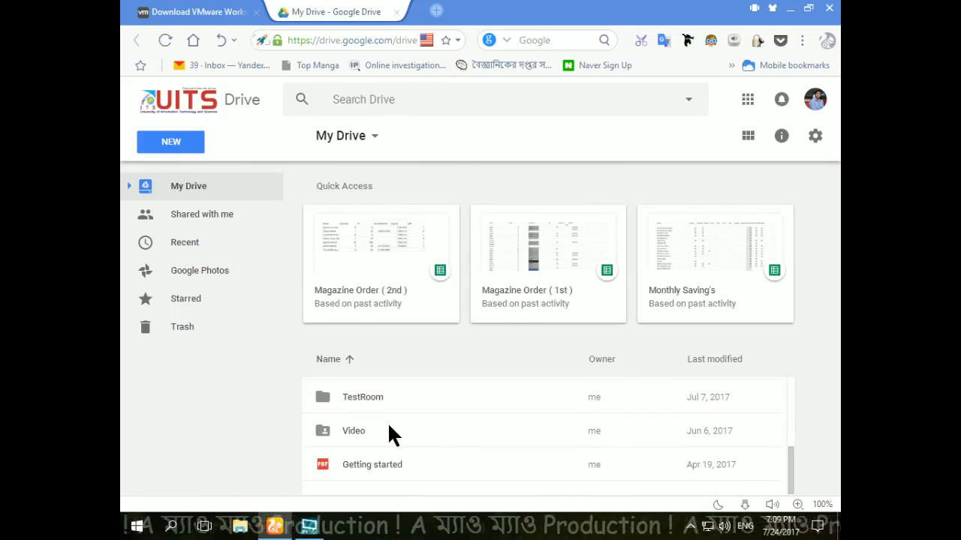
pyautogui.scroll(4, 389, 432)
pyautogui.doubleClick(386, 468)
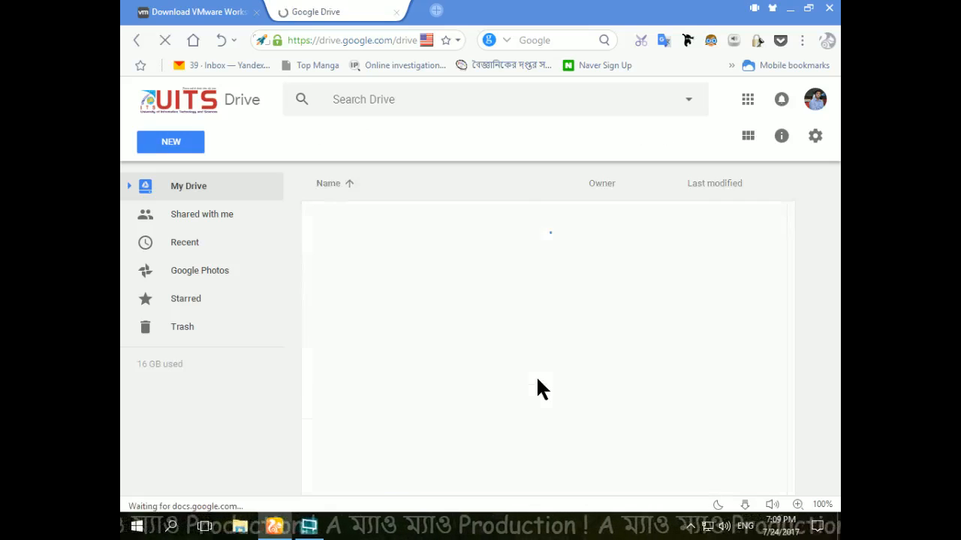
pyautogui.scroll(-5, 501, 372)
pyautogui.scroll(-4, 501, 381)
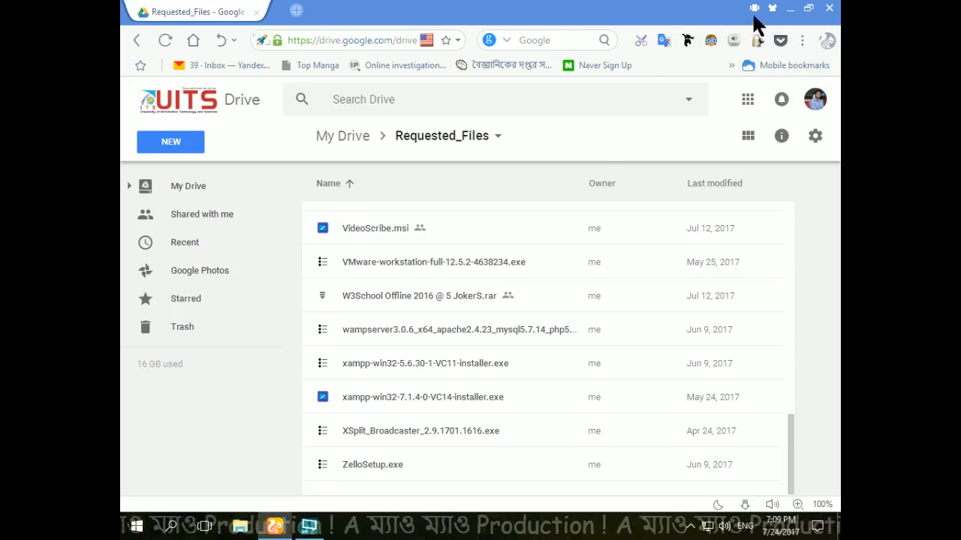
# Step: Minimize the browser, open the OS folder on the Software (E:) drive in File Explorer, and look through its ISO images
pyautogui.click(790, 8)
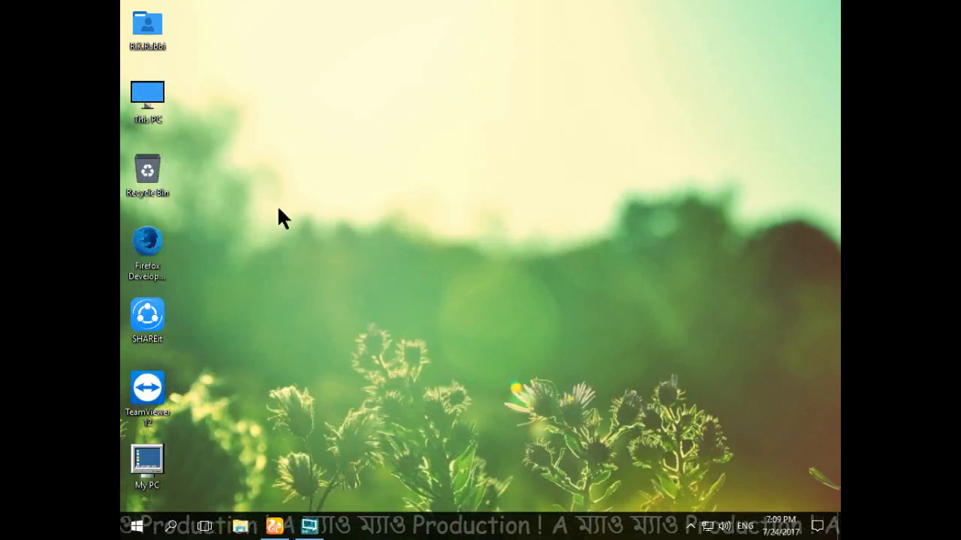
pyautogui.doubleClick(161, 96)
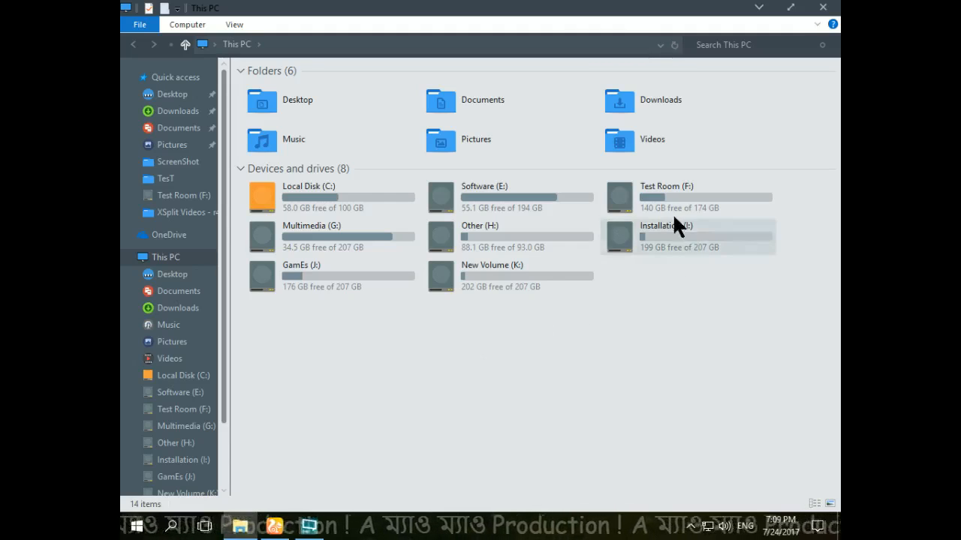
pyautogui.doubleClick(494, 207)
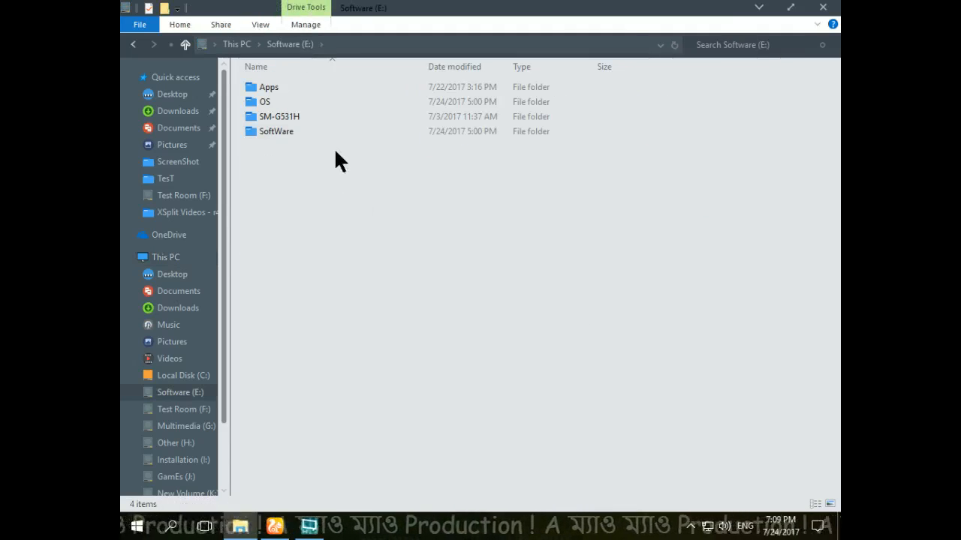
pyautogui.doubleClick(310, 104)
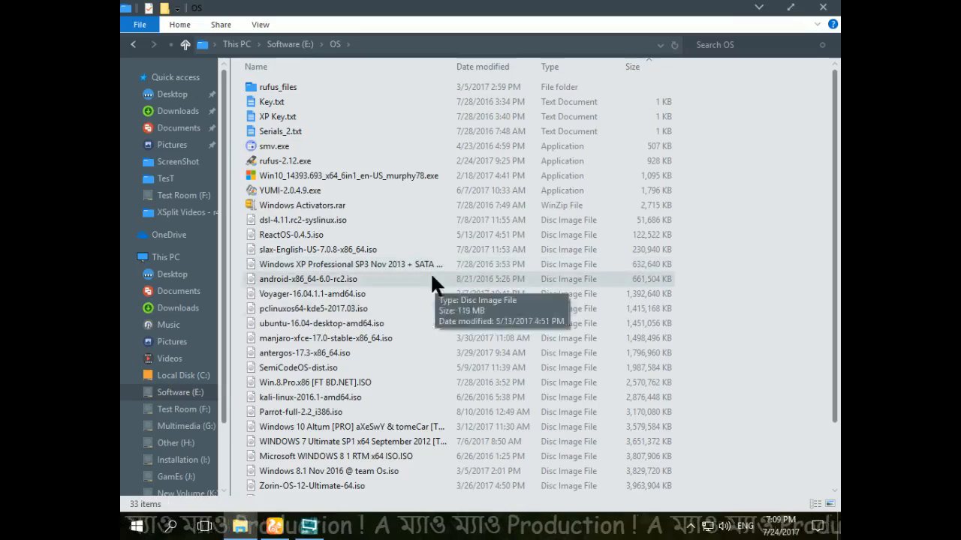
pyautogui.scroll(-2, 433, 315)
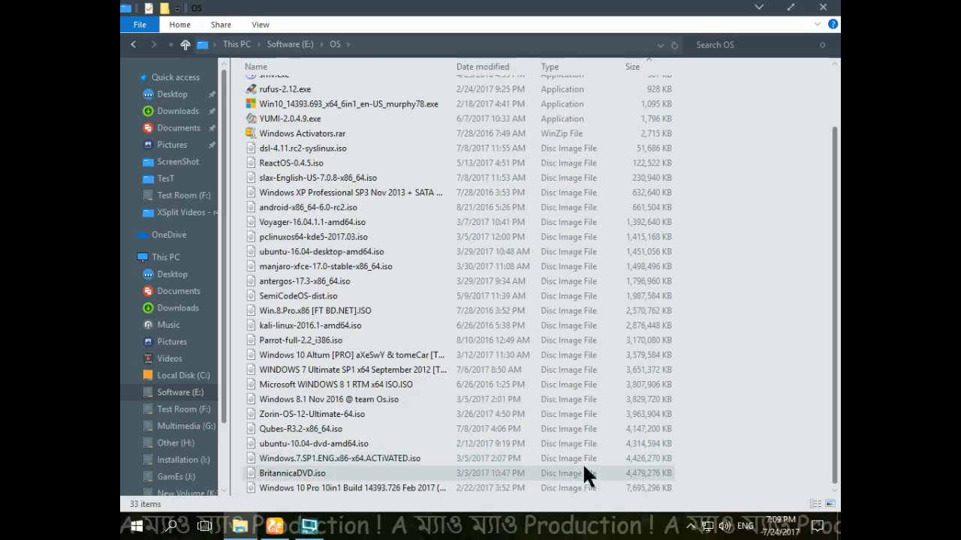
# Step: Go to the SoftWare folder on the E: drive and locate the VMware Workstation files
pyautogui.click(187, 44)
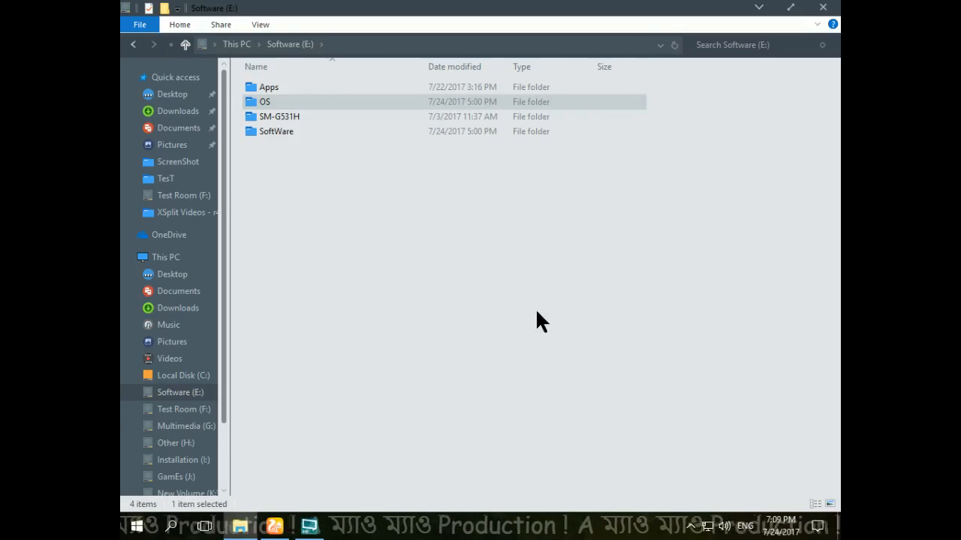
pyautogui.doubleClick(315, 131)
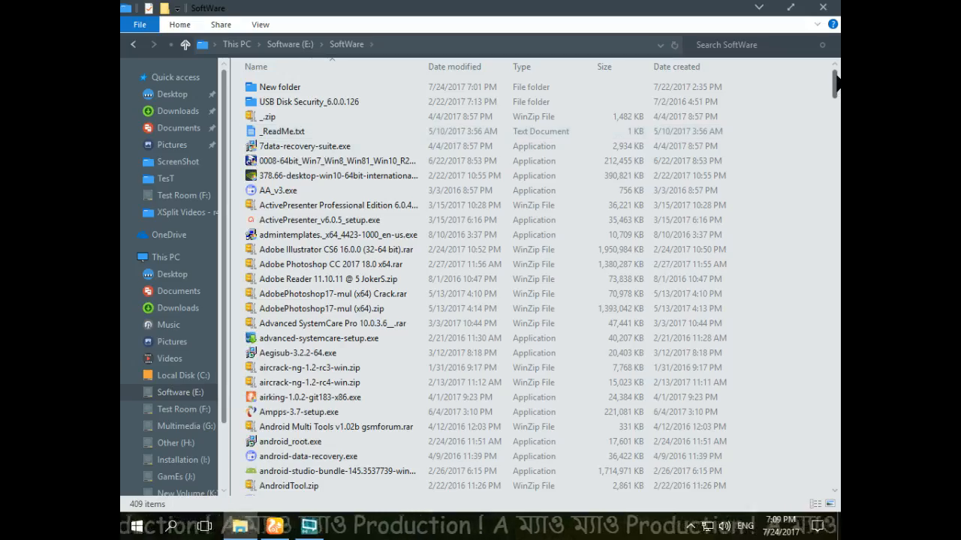
pyautogui.moveTo(834, 84); pyautogui.dragTo(826, 480)
pyautogui.scroll(10, 363, 300)
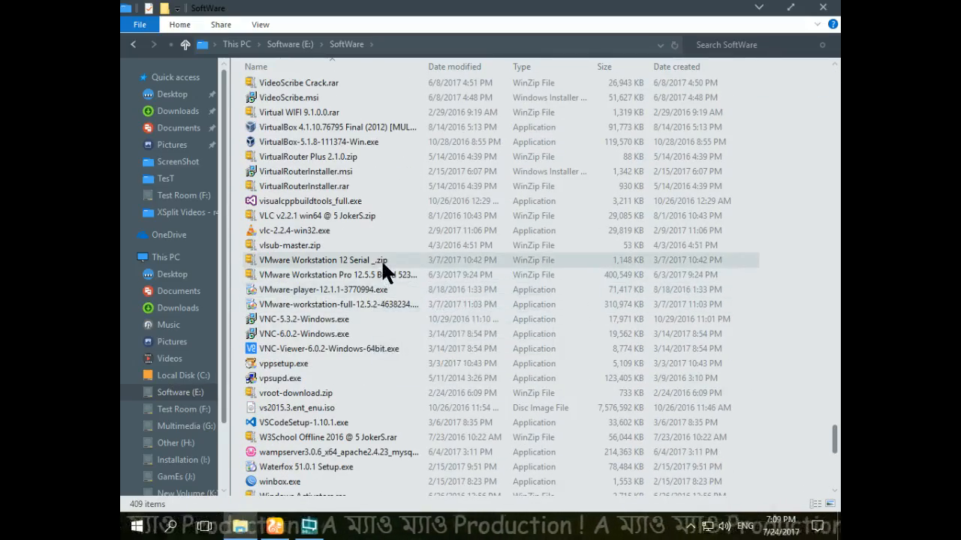
# Step: Extract the VMware Workstation Pro 12.5.5 zip archive into New folder inside SoftWare, and close the extracted folder and WinZip windows
pyautogui.click(385, 273)
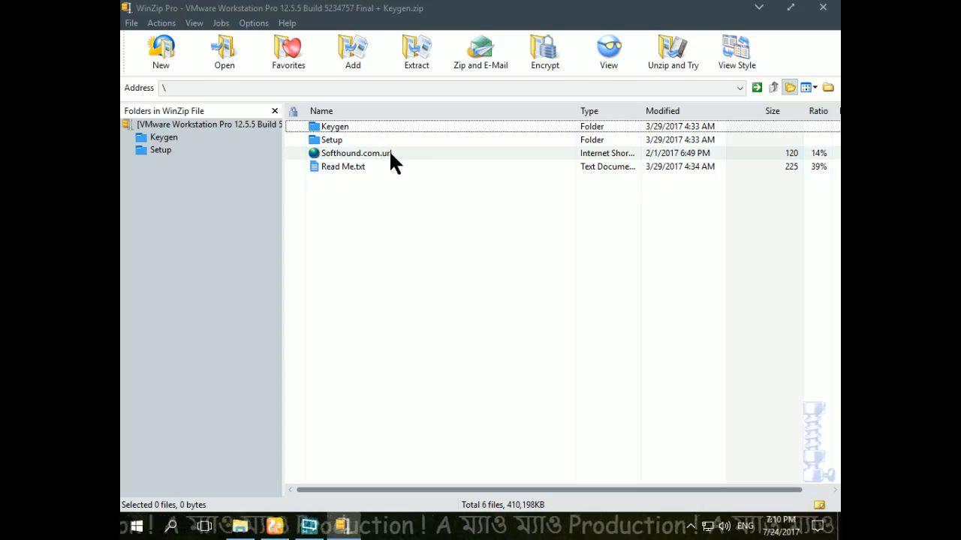
pyautogui.click(416, 51)
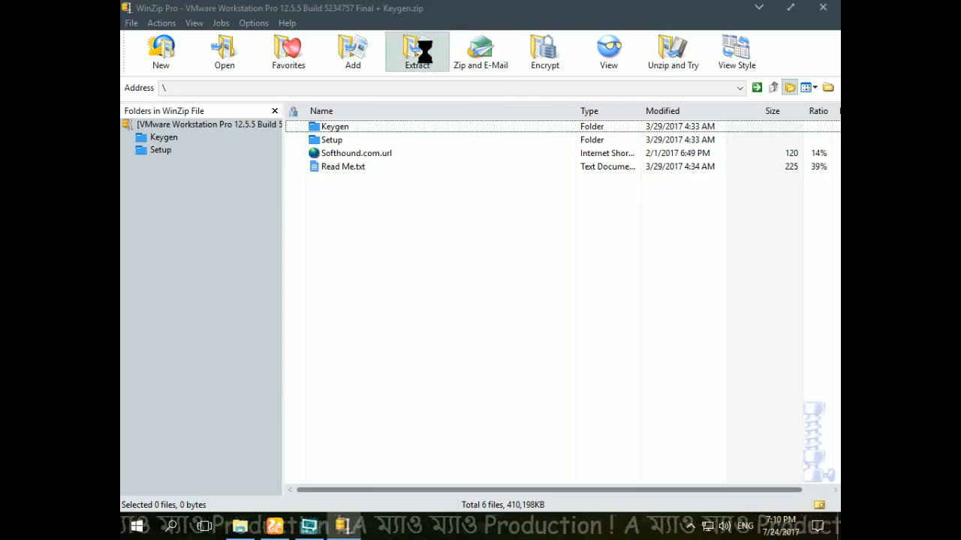
pyautogui.doubleClick(307, 110)
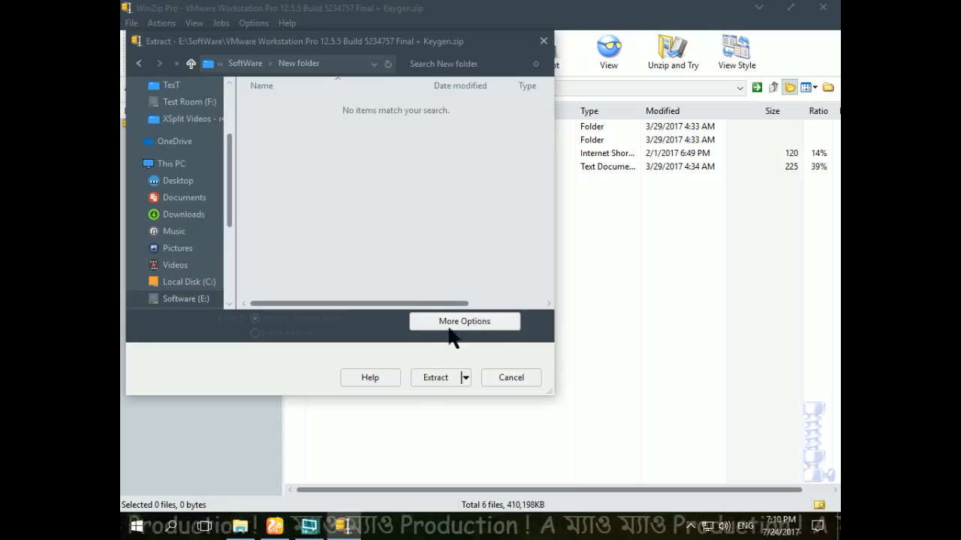
pyautogui.click(433, 378)
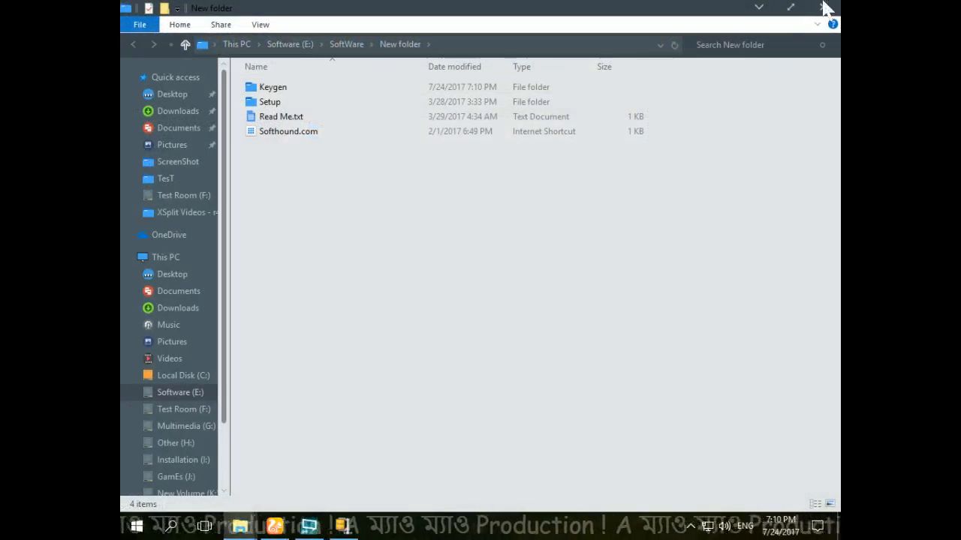
pyautogui.click(823, 7)
pyautogui.click(826, 9)
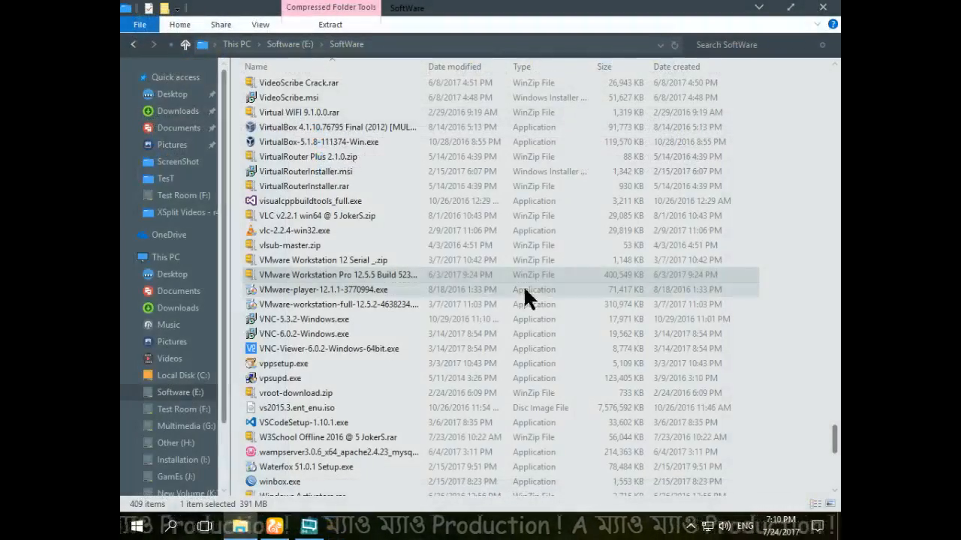
# Step: Launch the VMware-workstation-full-12.5.5-5234757 installer from the Setup folder inside New folder
pyautogui.press('Home')
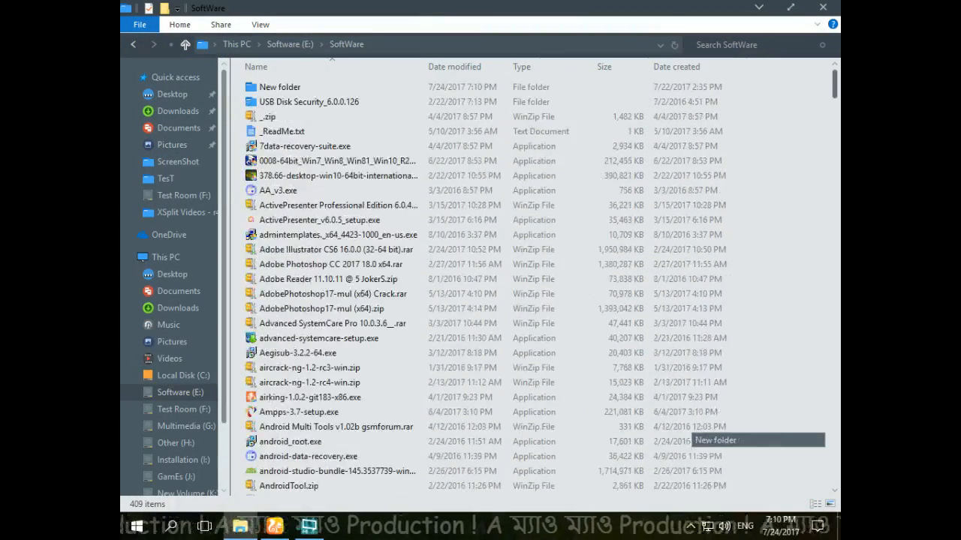
pyautogui.doubleClick(301, 86)
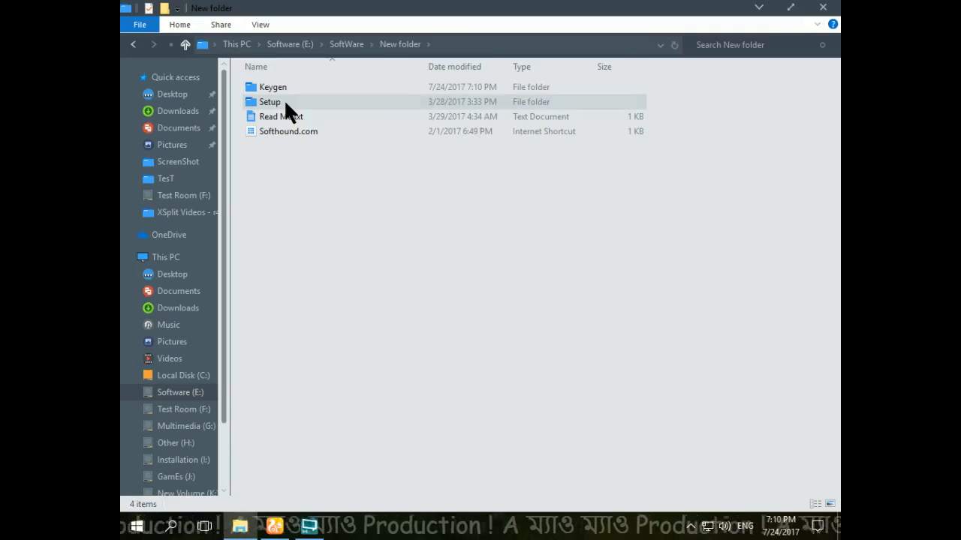
pyautogui.doubleClick(284, 102)
pyautogui.doubleClick(321, 88)
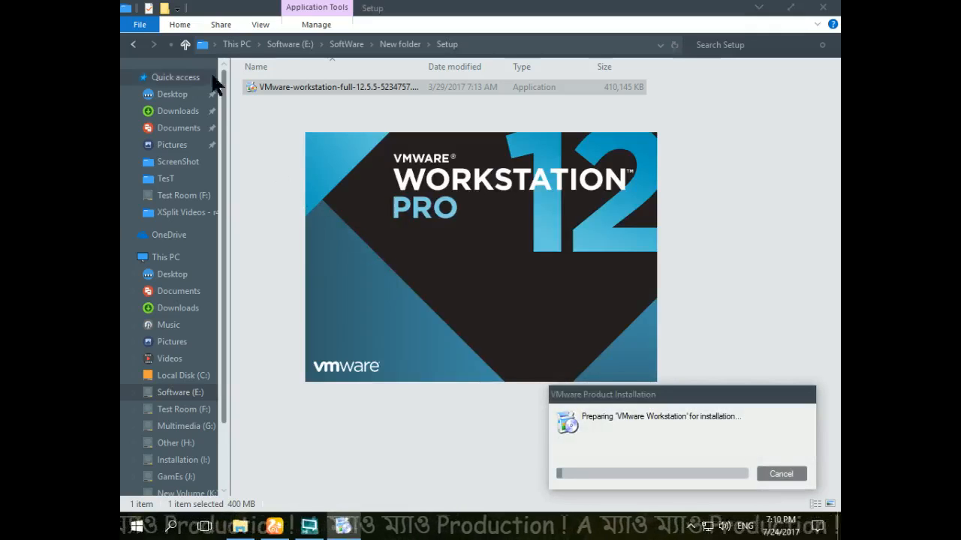
# Step: Run keygen.exe from the Keygen folder inside New folder, generate a serial for VMware Workstation Pro 12, and close the generator and File Explorer
pyautogui.click(185, 43)
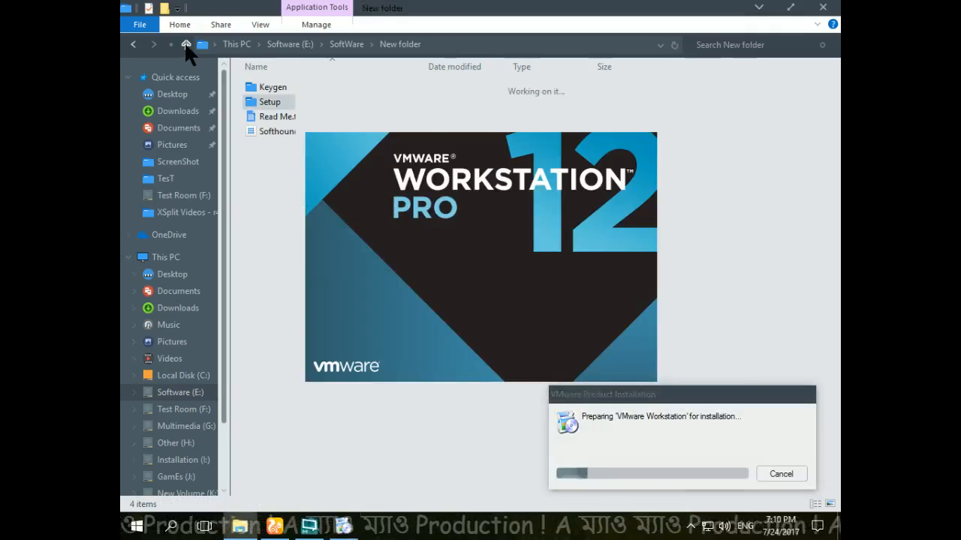
pyautogui.click(279, 222)
pyautogui.doubleClick(282, 86)
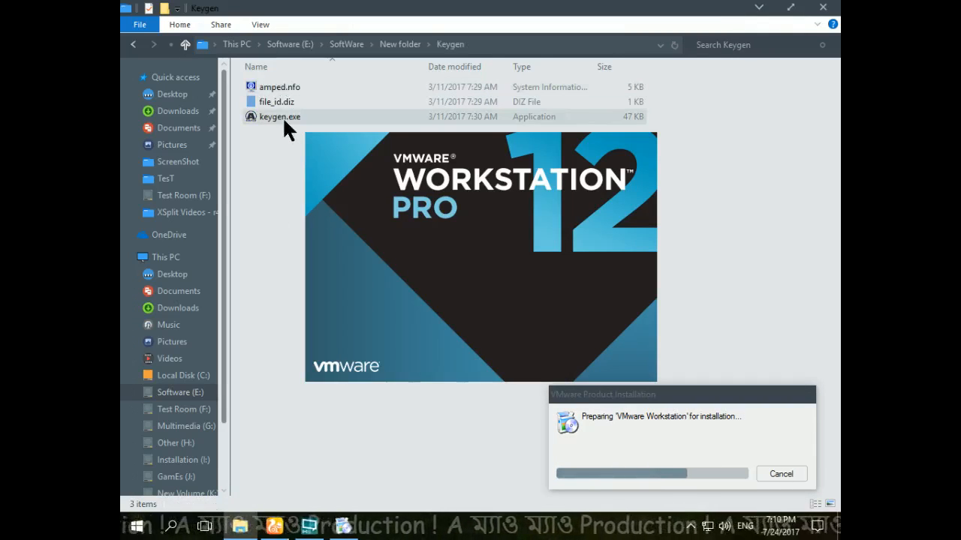
pyautogui.doubleClick(291, 119)
pyautogui.click(541, 323)
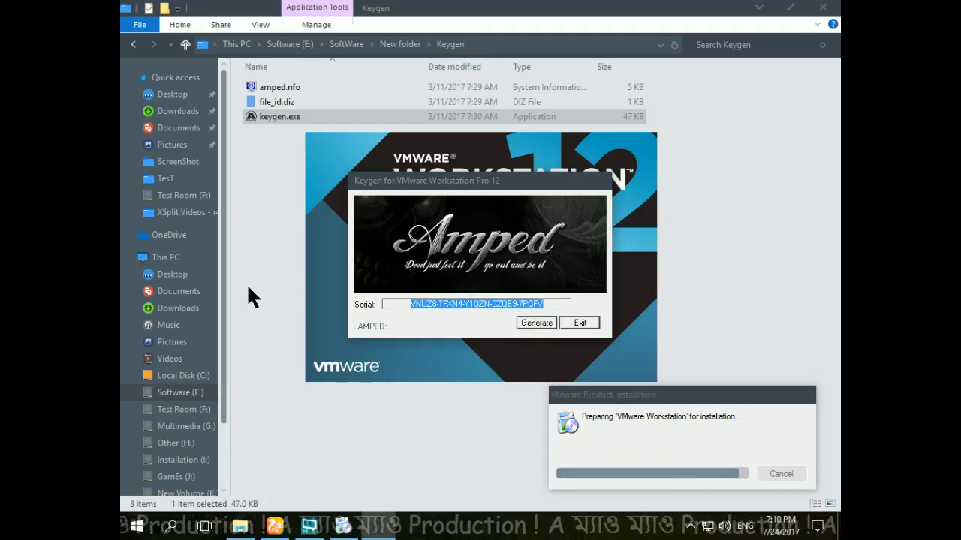
pyautogui.click(579, 324)
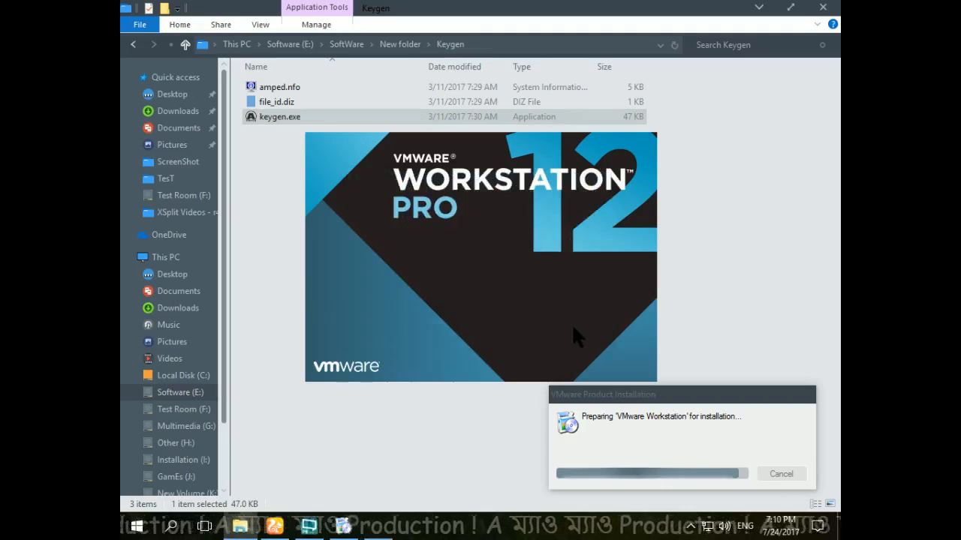
pyautogui.click(427, 439)
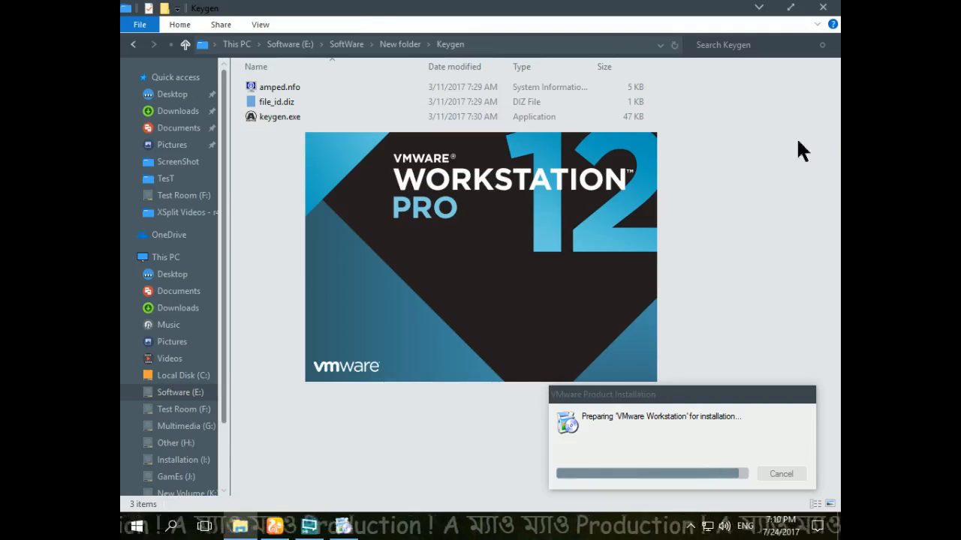
pyautogui.click(826, 10)
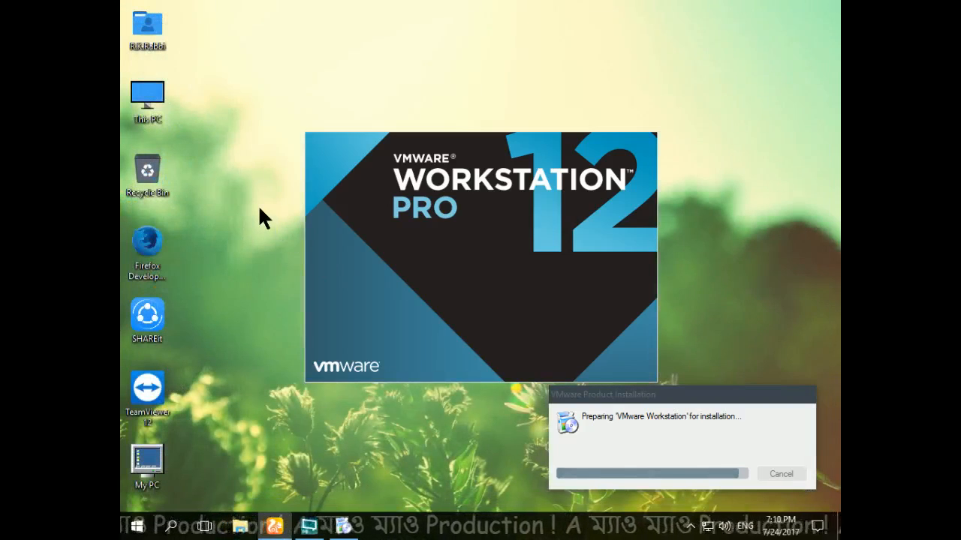
# Step: Switch to the browser, load facebook.com in a new tab, and minimize the browser
pyautogui.click(275, 527)
pyautogui.click(276, 11)
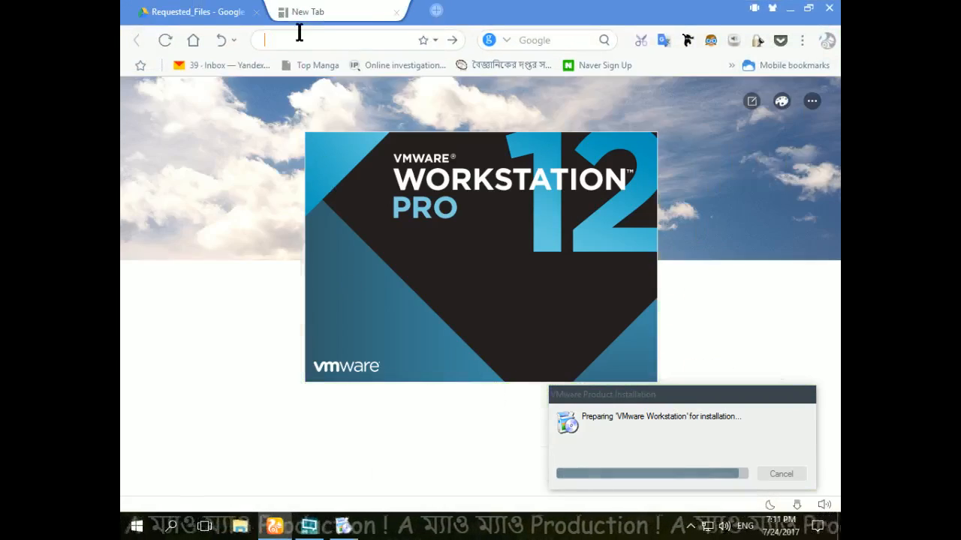
pyautogui.write('facebook.com')
pyautogui.press('Return')
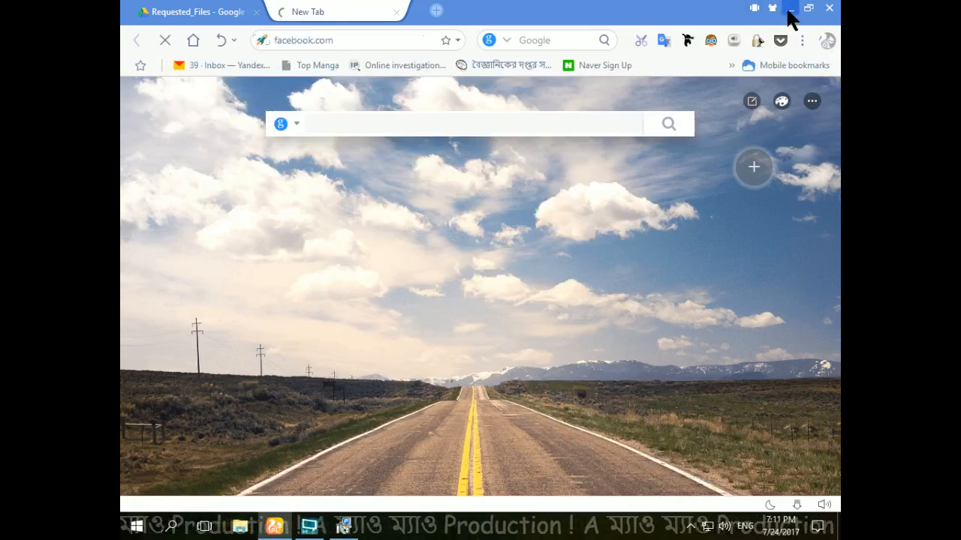
pyautogui.click(789, 11)
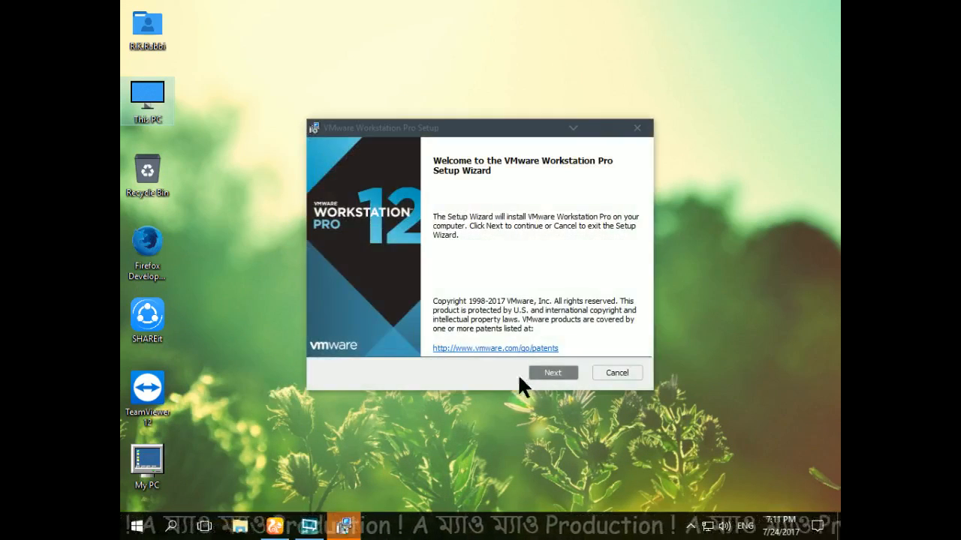
# Step: Accept the license agreement in the VMware Workstation Pro setup wizard and start the installation with the default options
pyautogui.click(561, 368)
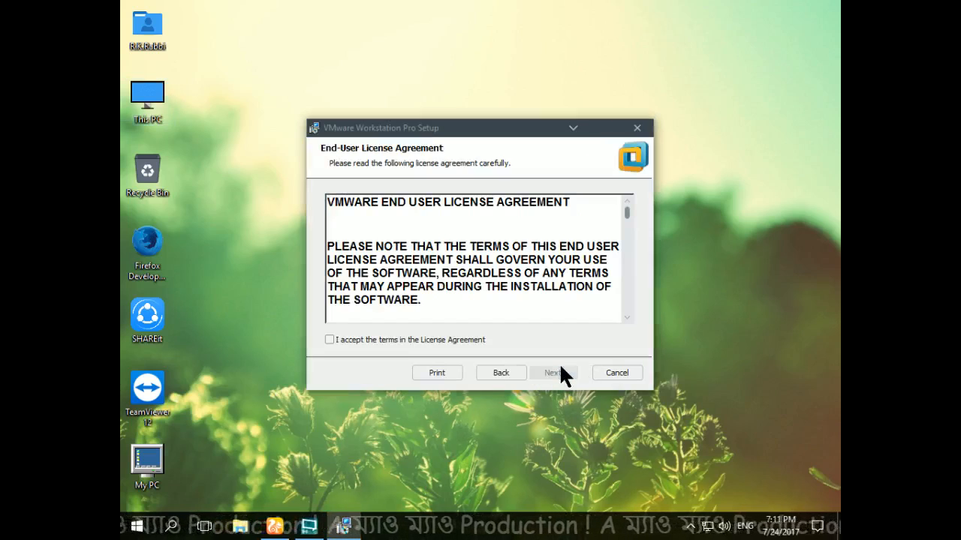
pyautogui.click(429, 340)
pyautogui.click(559, 373)
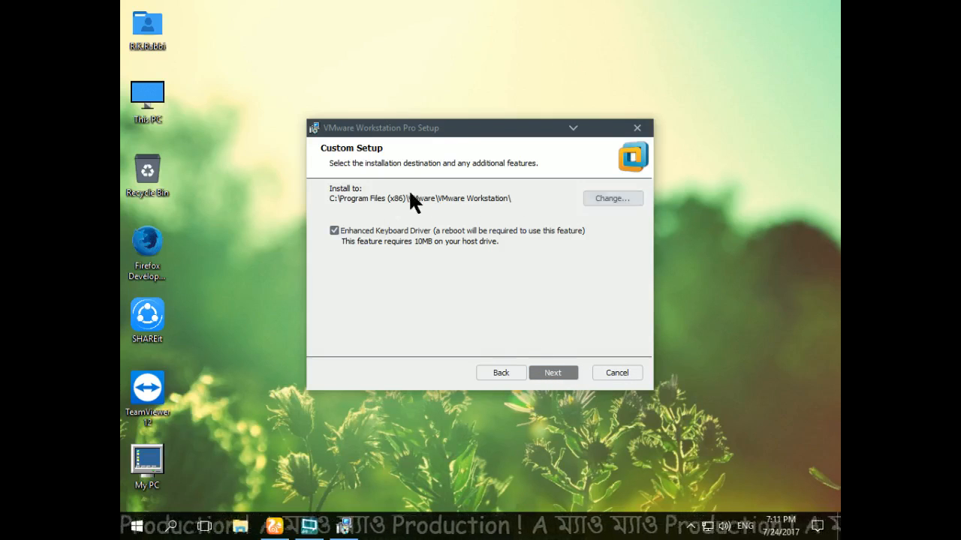
pyautogui.click(547, 373)
pyautogui.click(559, 372)
pyautogui.click(559, 372)
pyautogui.click(559, 372)
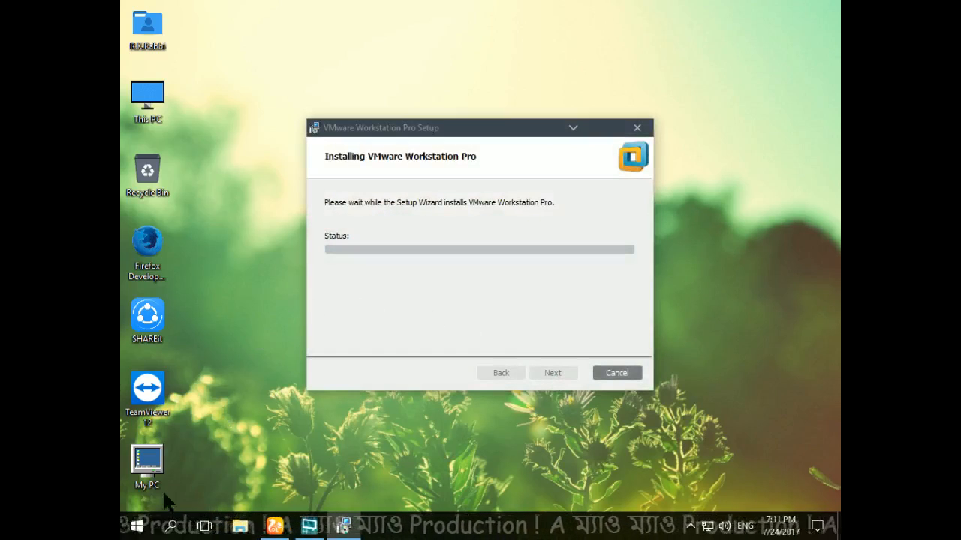
# Step: Open Programs and Features in Control Panel
pyautogui.rightClick(136, 526)
pyautogui.click(212, 407)
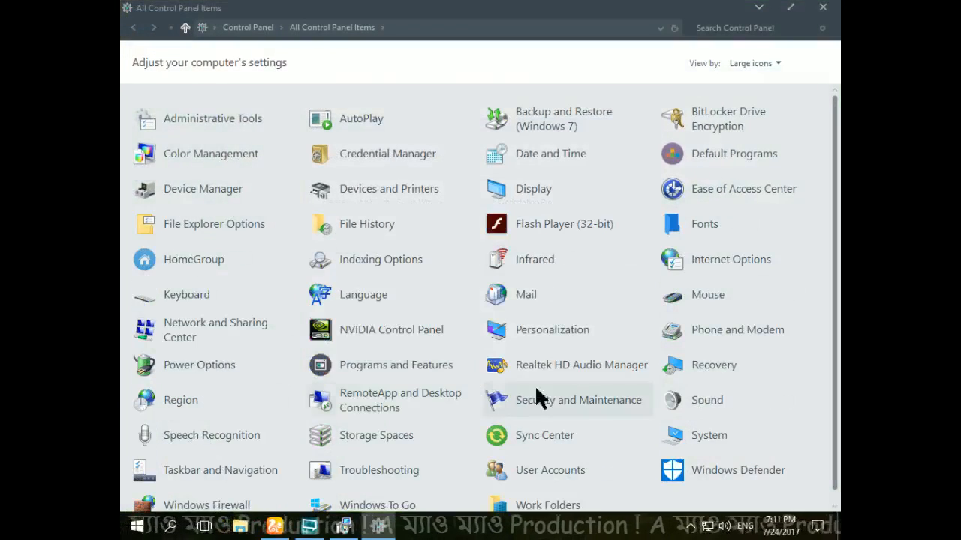
pyautogui.scroll(-1, 433, 345)
pyautogui.click(415, 364)
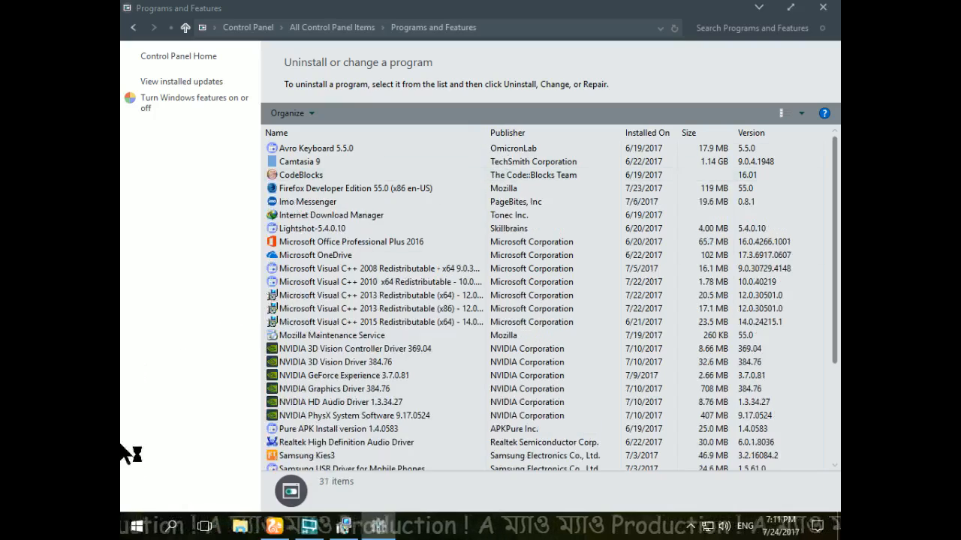
pyautogui.rightClick(137, 526)
pyautogui.click(223, 406)
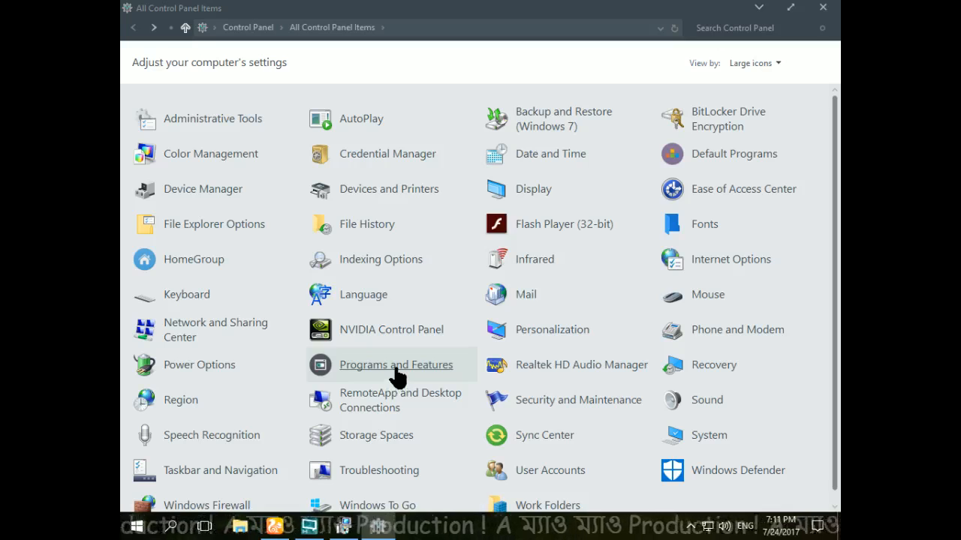
pyautogui.click(397, 367)
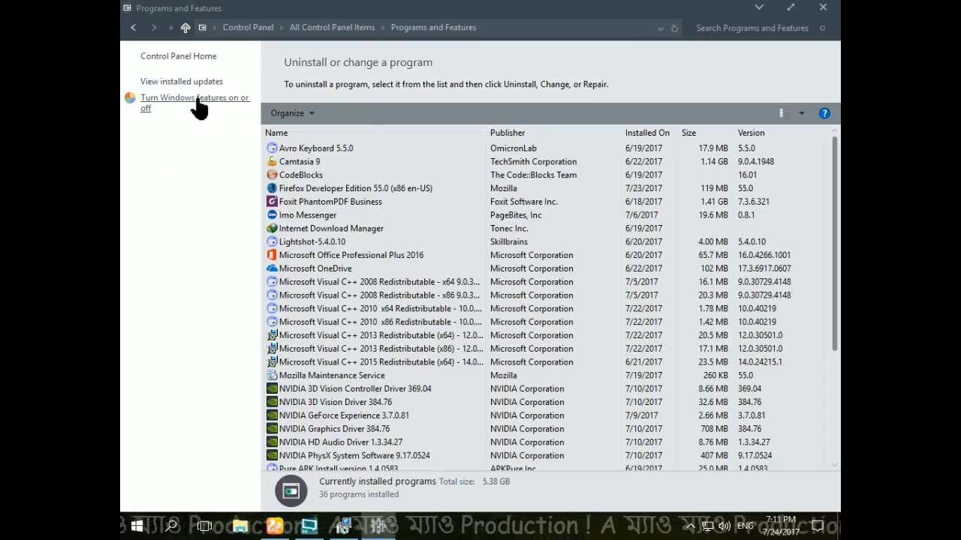
# Step: Examine the Hyper-V entries in an enlarged Windows Features window, and close it and Control Panel without changing anything
pyautogui.click(198, 102)
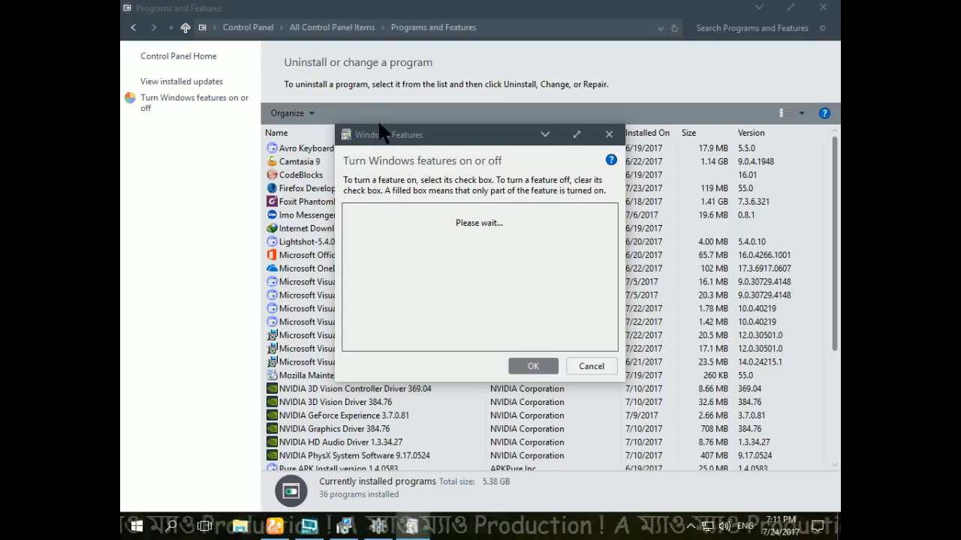
pyautogui.moveTo(379, 127); pyautogui.dragTo(386, 69)
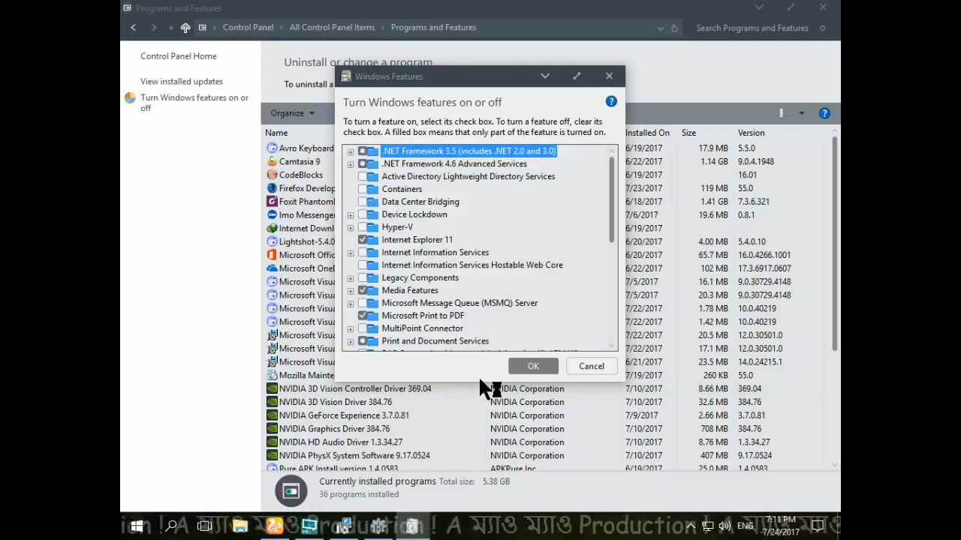
pyautogui.moveTo(478, 382); pyautogui.dragTo(479, 471)
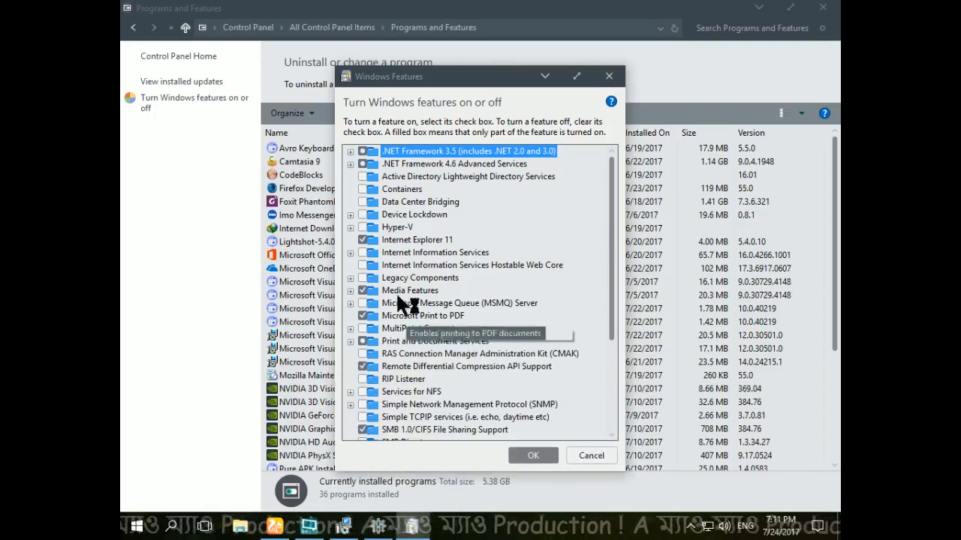
pyautogui.click(350, 226)
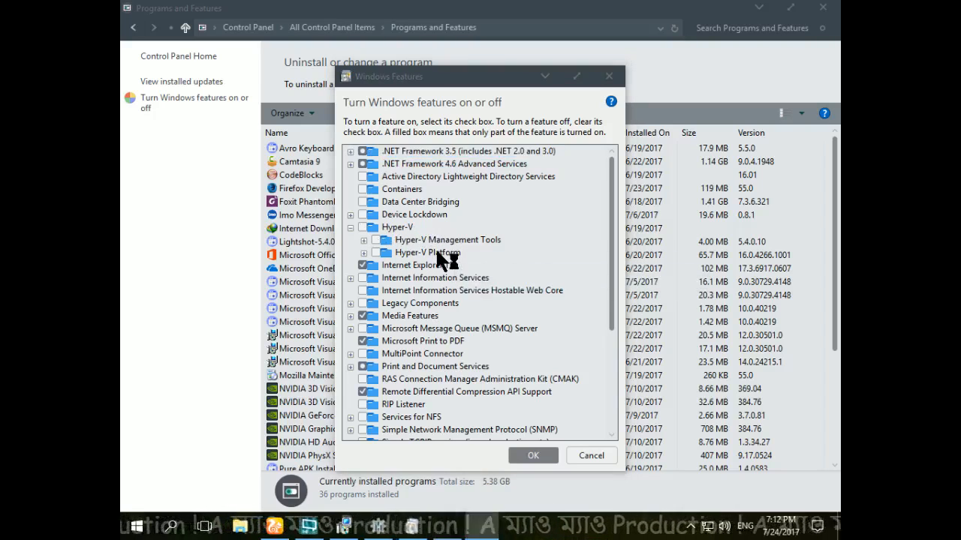
pyautogui.press('super+plus')
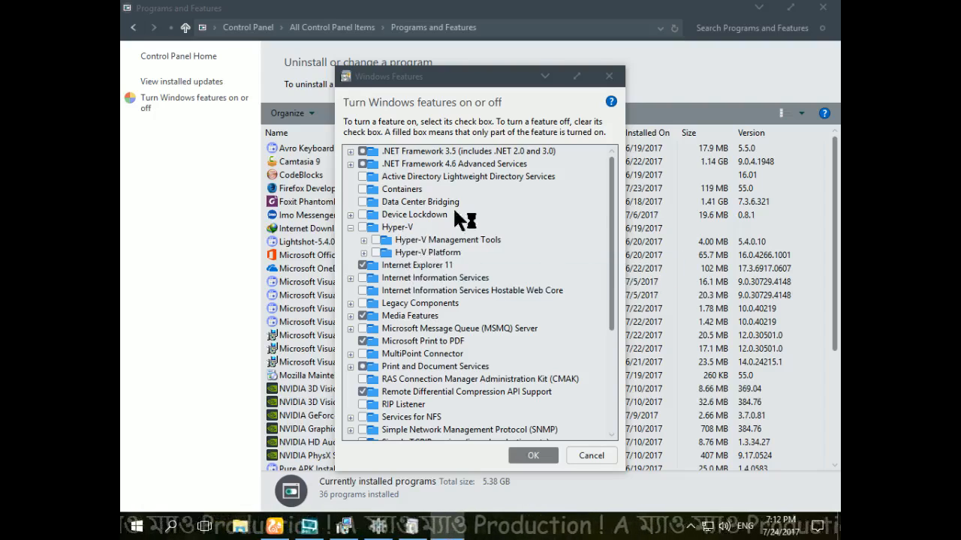
pyautogui.click(607, 77)
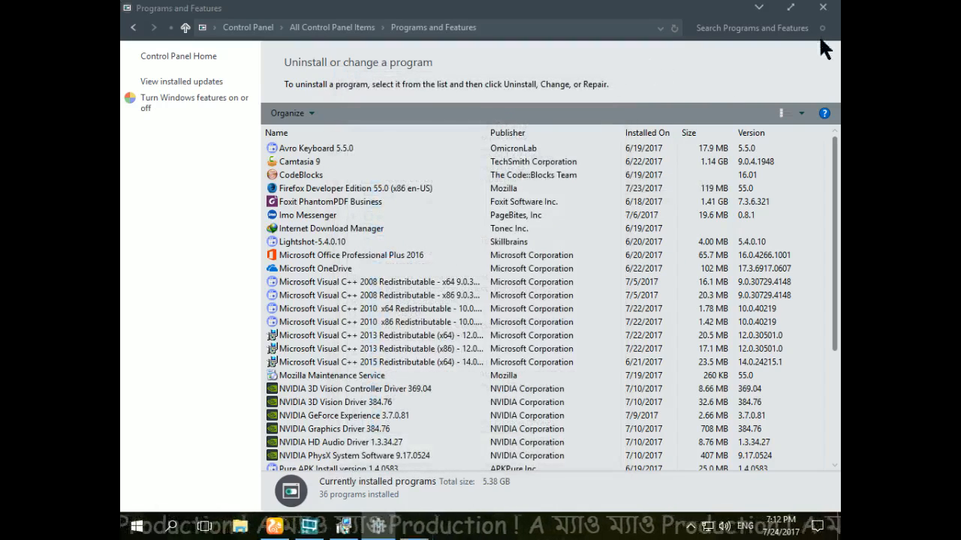
pyautogui.click(823, 7)
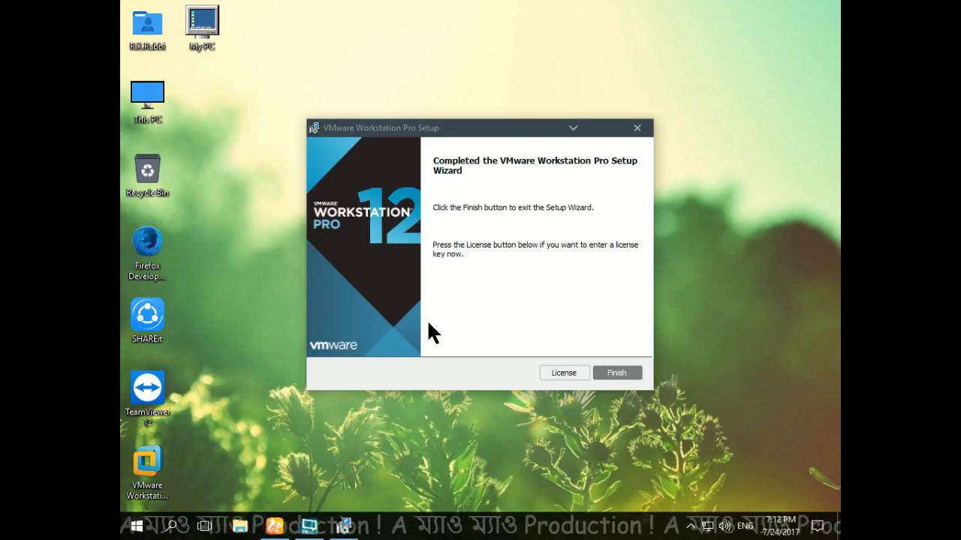
# Step: Enter the license key in the VMware Workstation Pro setup wizard and finish the setup without restarting the system
pyautogui.click(583, 368)
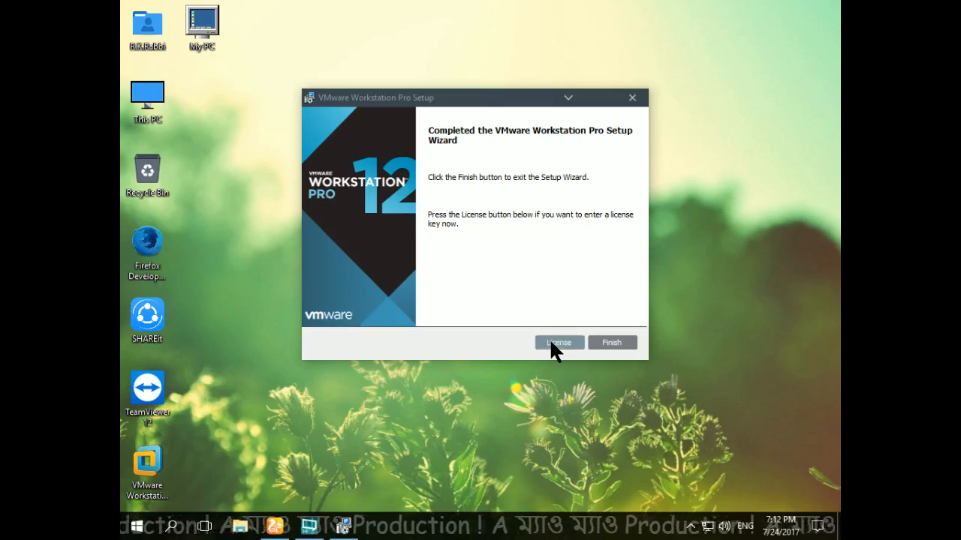
pyautogui.click(445, 184)
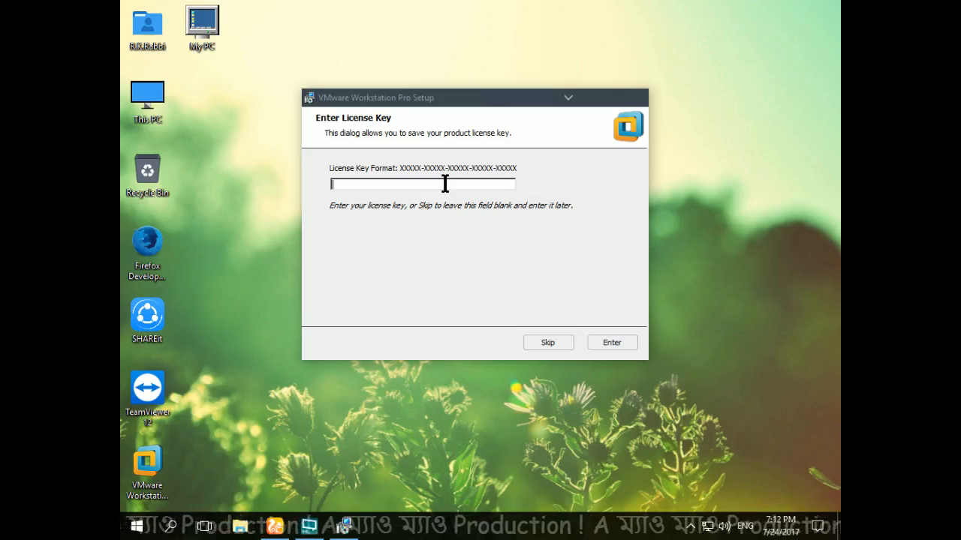
pyautogui.hotkey('ctrl', 'v')
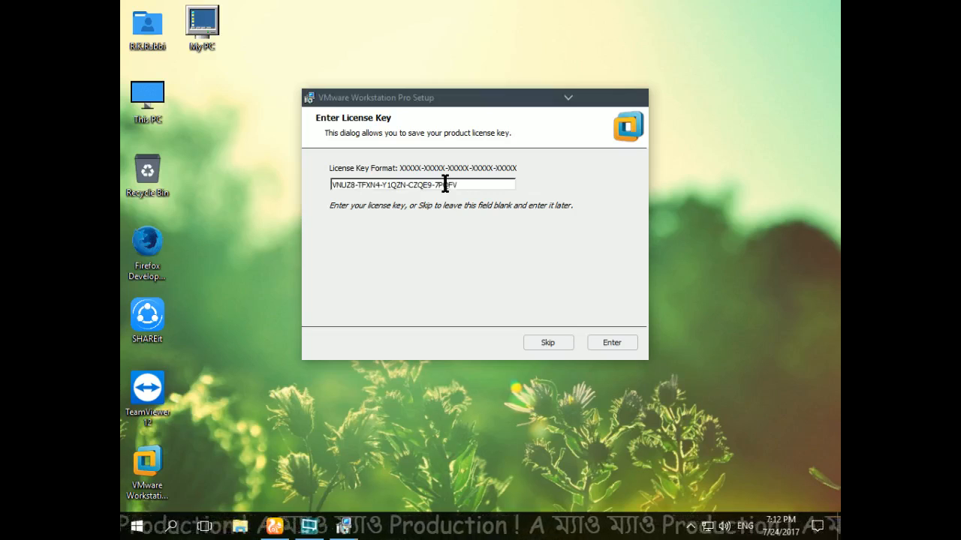
pyautogui.click(606, 339)
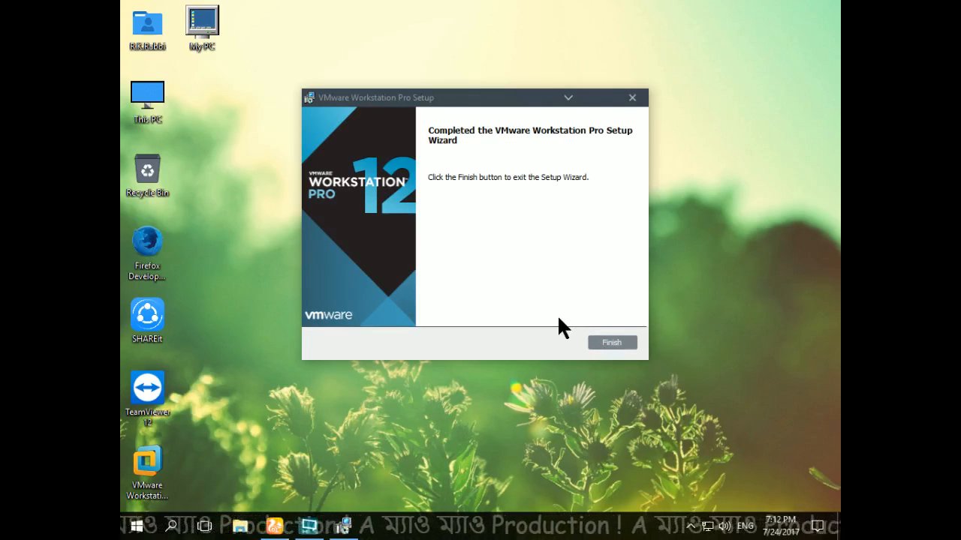
pyautogui.click(609, 342)
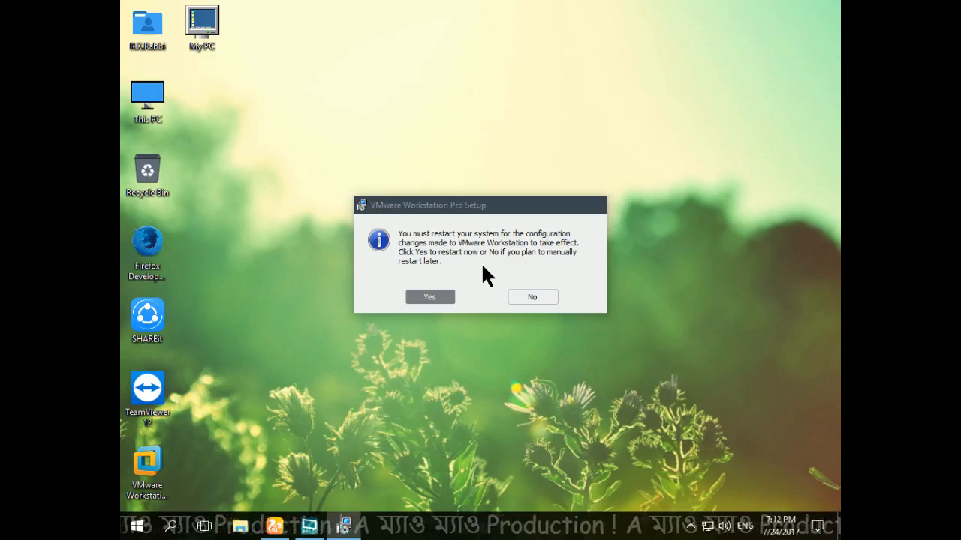
pyautogui.click(532, 297)
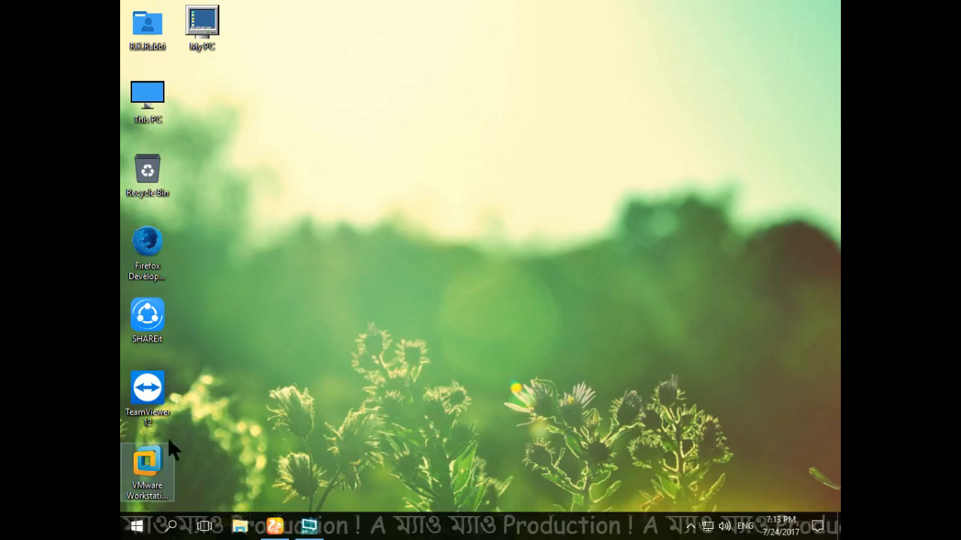
# Step: Launch VMware Workstation from the desktop, clear the browser out of the way, and maximize the VMware window
pyautogui.doubleClick(148, 463)
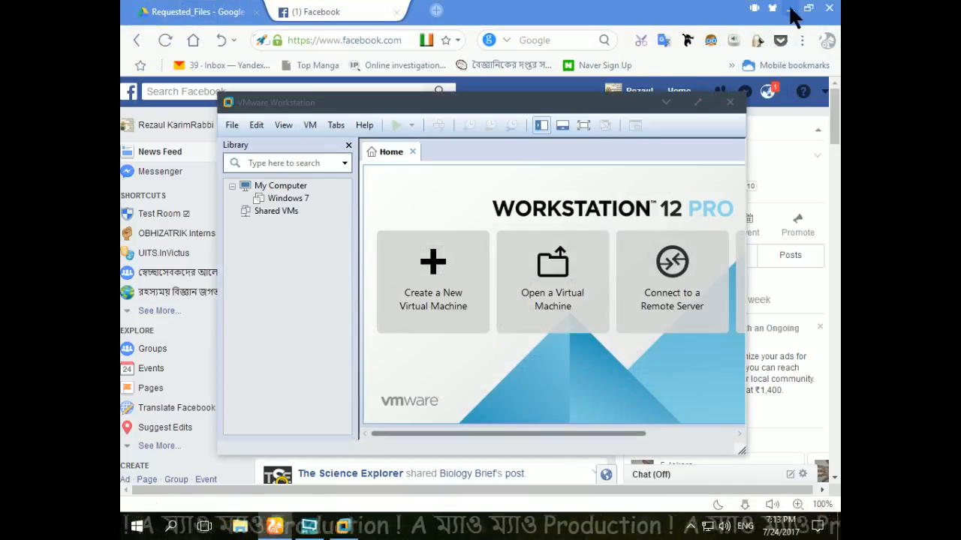
pyautogui.click(789, 9)
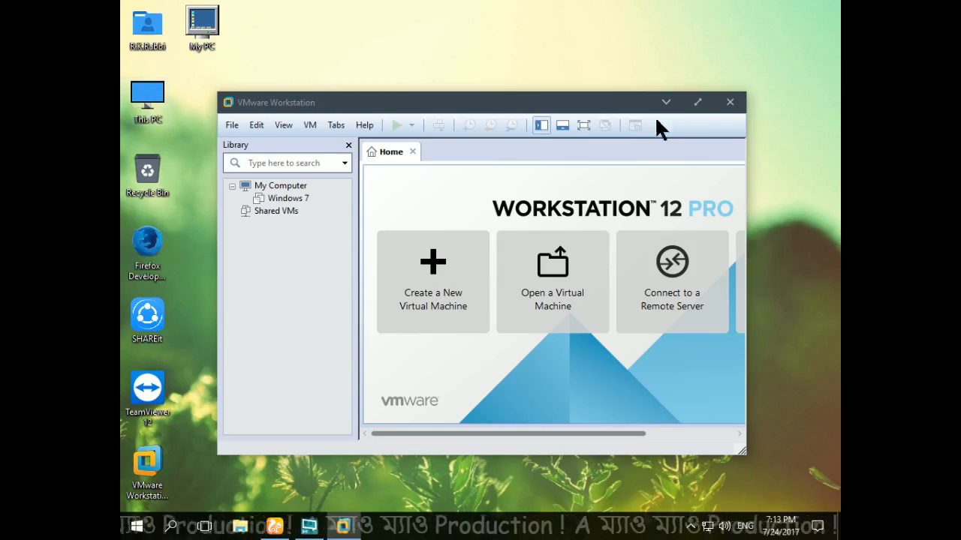
pyautogui.click(698, 102)
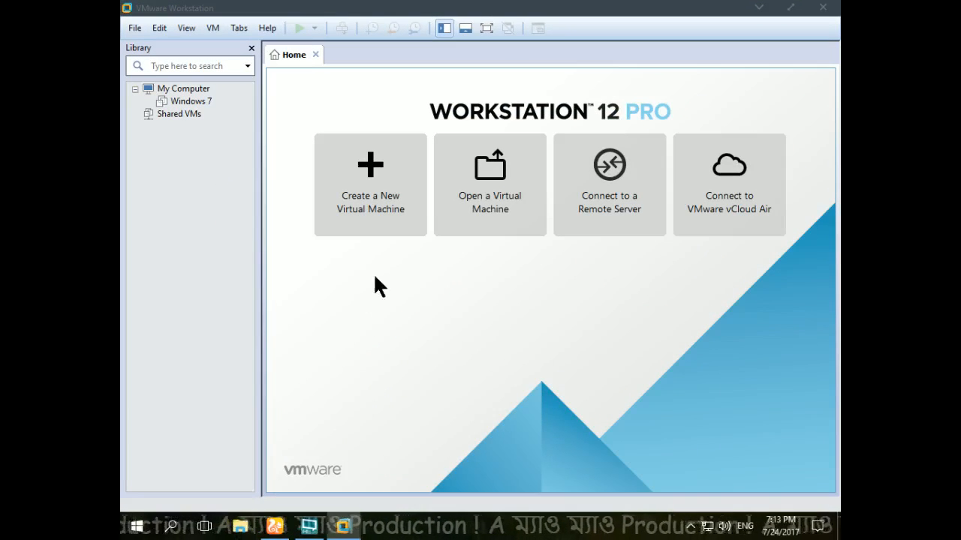
# Step: Open the OS folder on the Software (E:) drive in a new File Explorer window and look through its files
pyautogui.press('super+e')
pyautogui.scroll(-2, 158, 417)
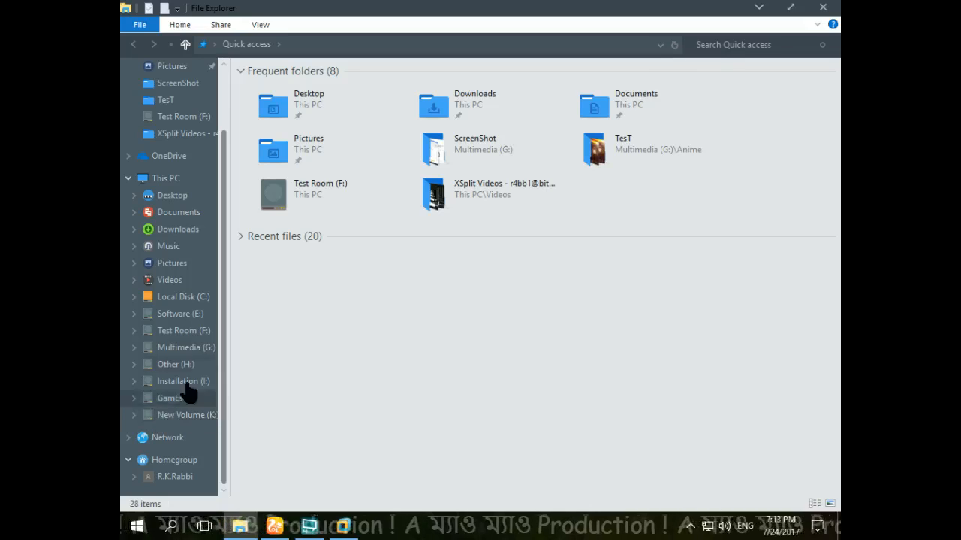
pyautogui.click(180, 314)
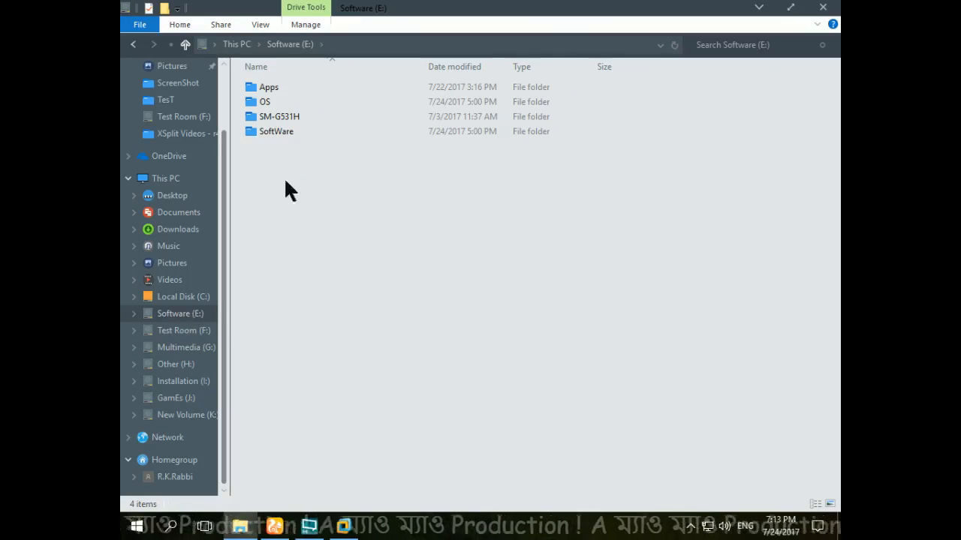
pyautogui.doubleClick(278, 101)
pyautogui.scroll(-2, 462, 293)
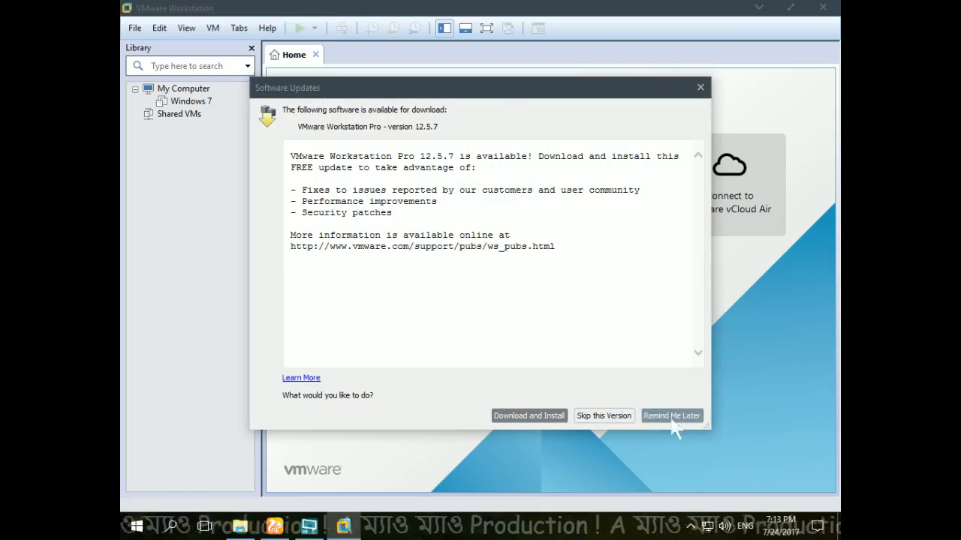
# Step: Postpone the VMware Workstation update and start creating a new virtual machine with the Typical (recommended) configuration
pyautogui.click(672, 418)
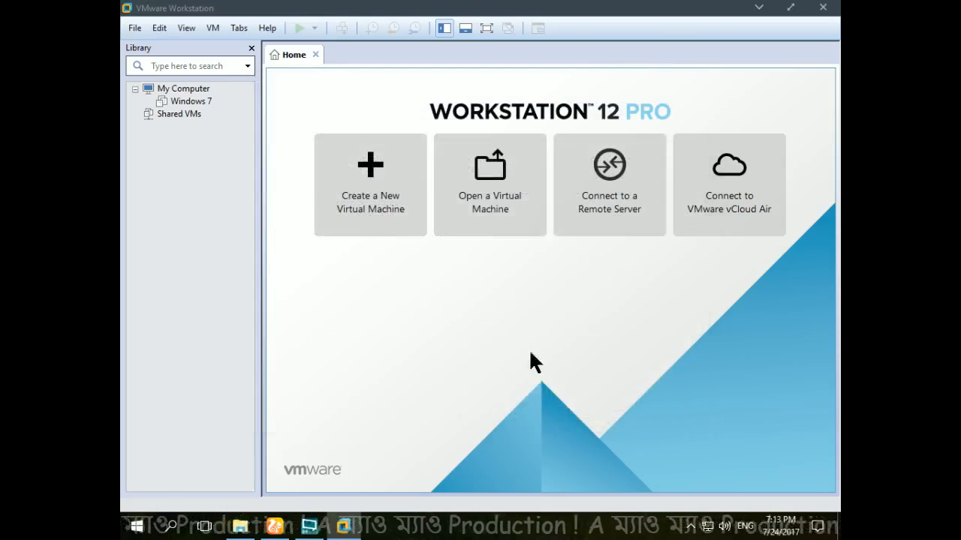
pyautogui.click(373, 171)
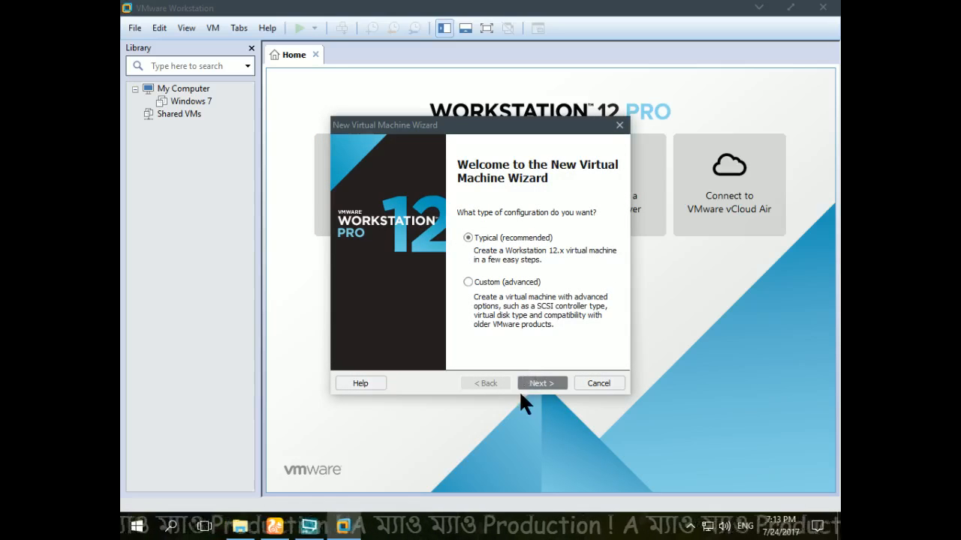
pyautogui.click(534, 384)
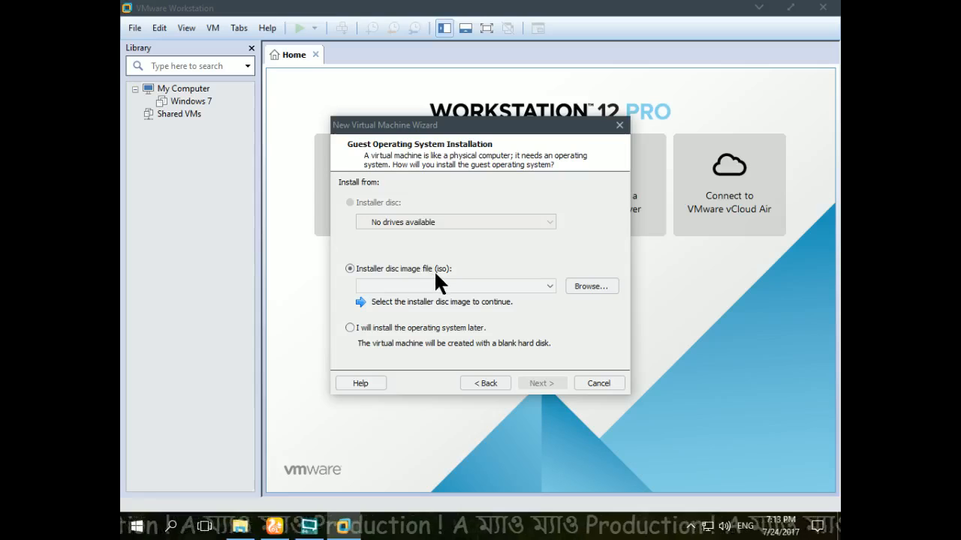
# Step: Choose the Windows.7.SP1.ENG.x86-x64.ACTiVATED ISO from the OS folder on Software (E:) as the installer disc image and continue
pyautogui.click(572, 282)
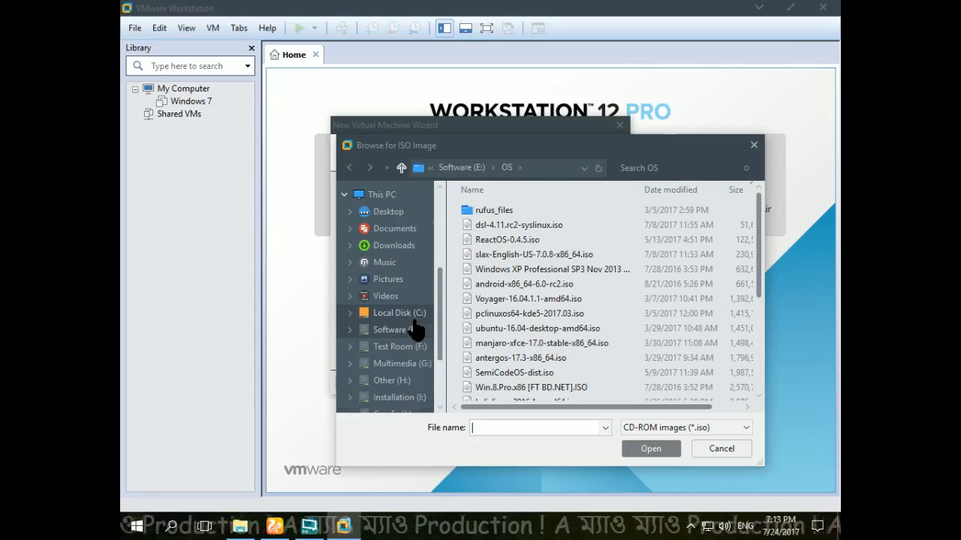
pyautogui.scroll(2, 413, 328)
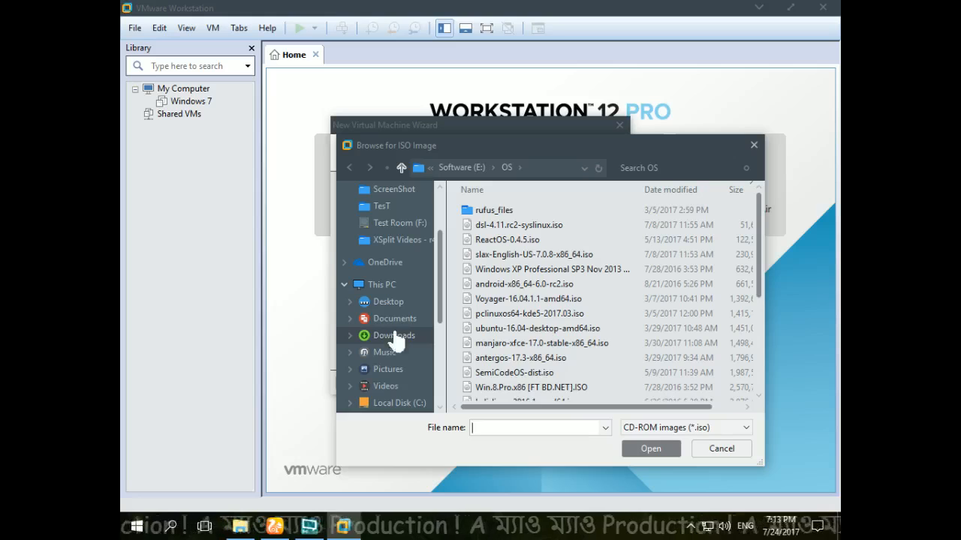
pyautogui.click(394, 335)
pyautogui.hscroll(3, 451, 327)
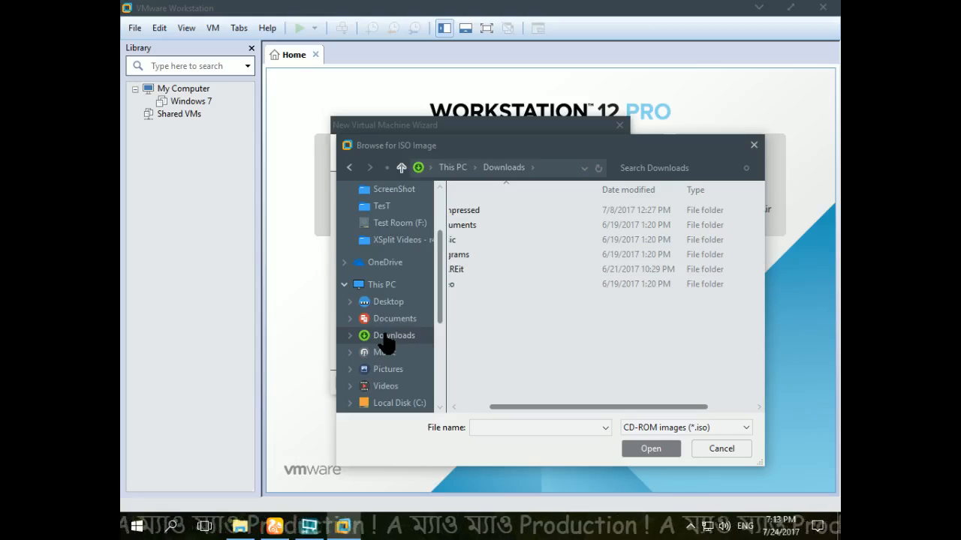
pyautogui.scroll(-4, 398, 345)
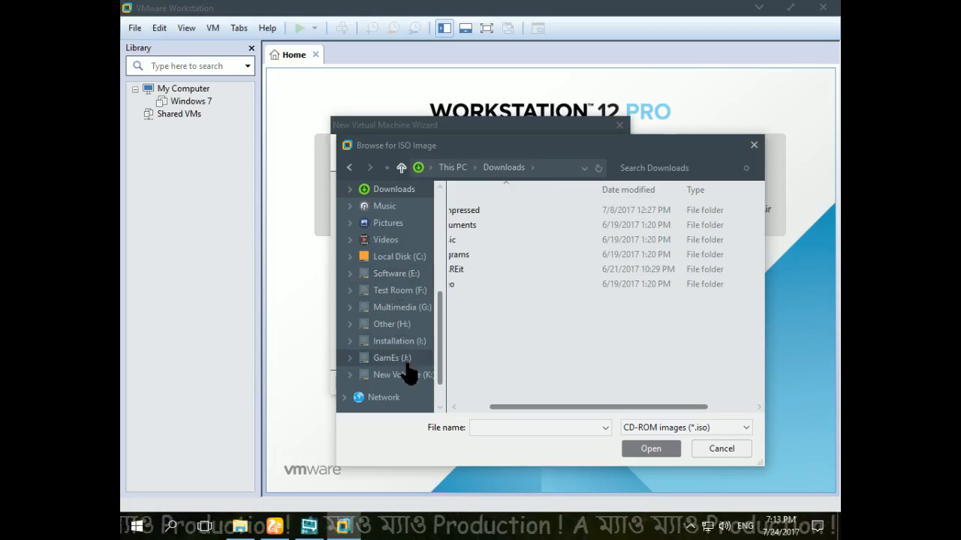
pyautogui.click(396, 274)
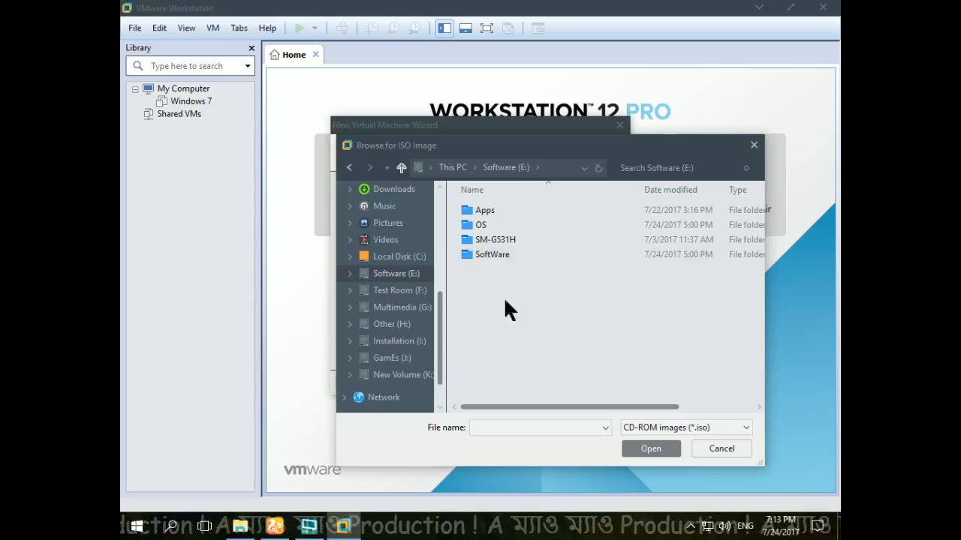
pyautogui.doubleClick(507, 223)
pyautogui.scroll(-1, 576, 306)
pyautogui.scroll(-3, 601, 315)
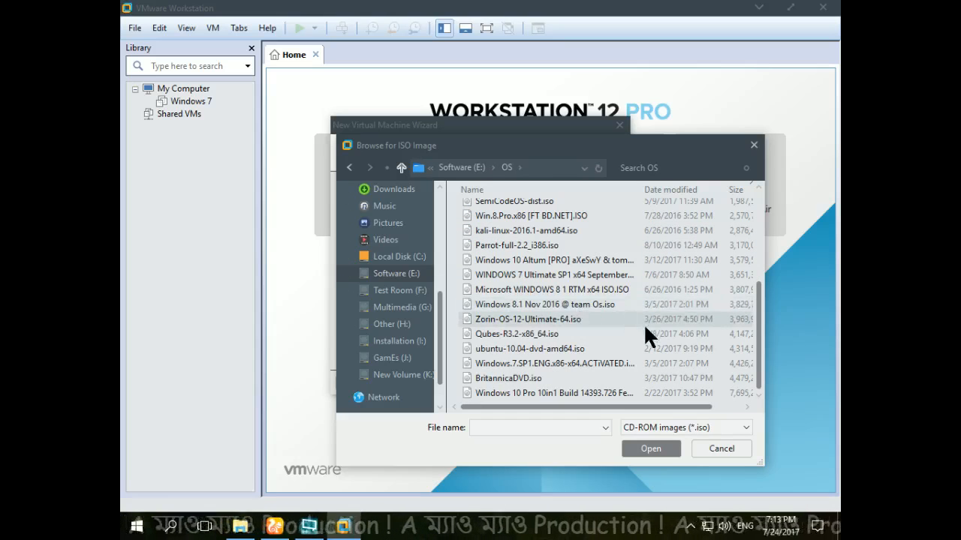
pyautogui.scroll(4, 618, 326)
pyautogui.scroll(-4, 616, 323)
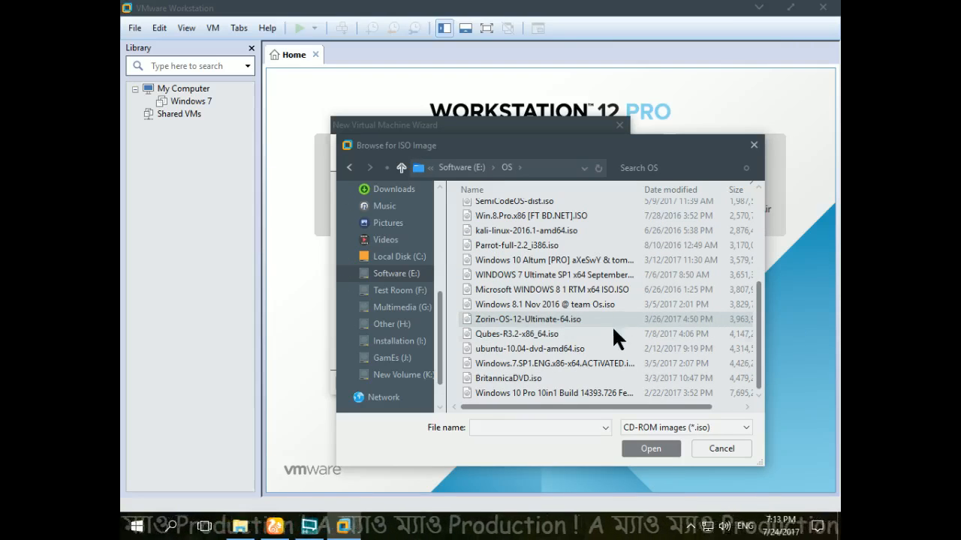
pyautogui.click(569, 361)
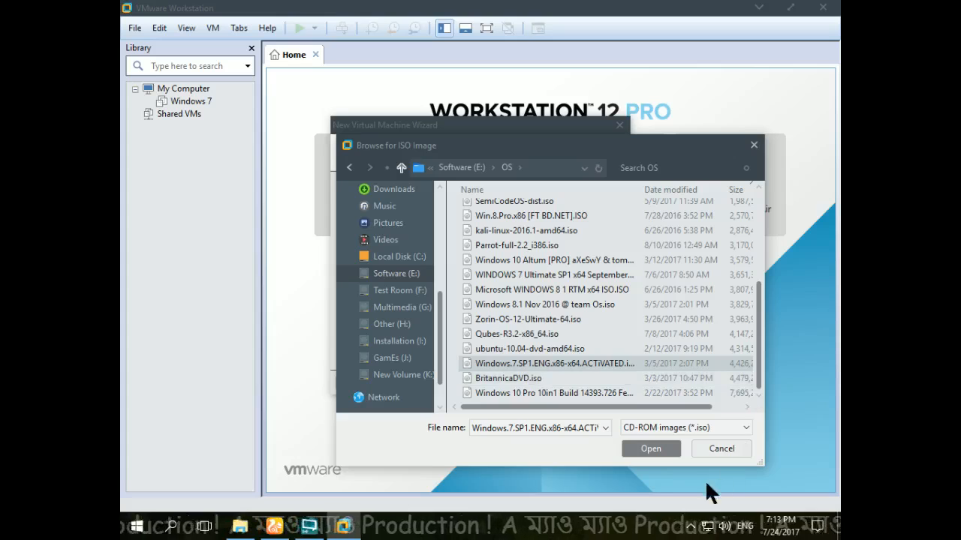
pyautogui.click(638, 446)
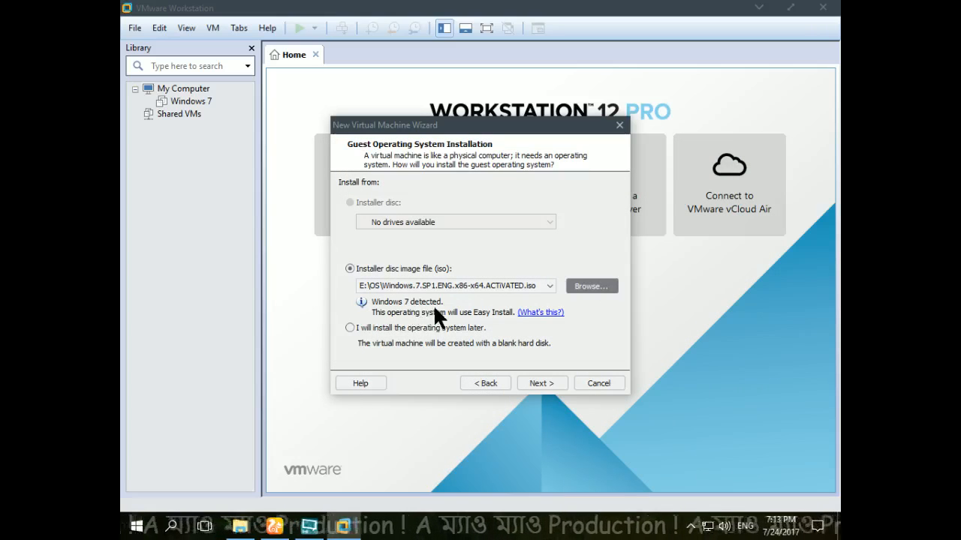
pyautogui.click(537, 383)
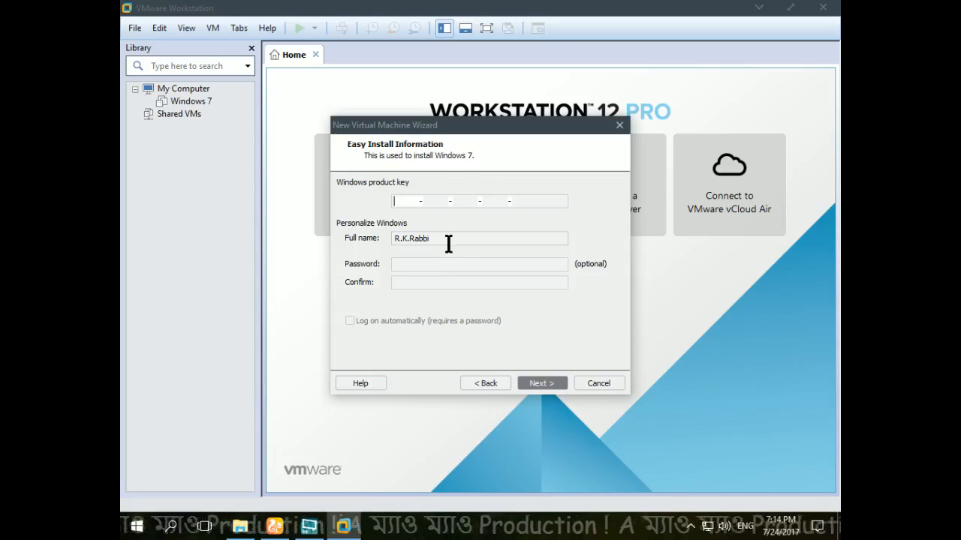
# Step: Leave the Windows product key and the optional password blank, and agree to continue Easy Install without a key
pyautogui.click(430, 266)
pyautogui.click(431, 282)
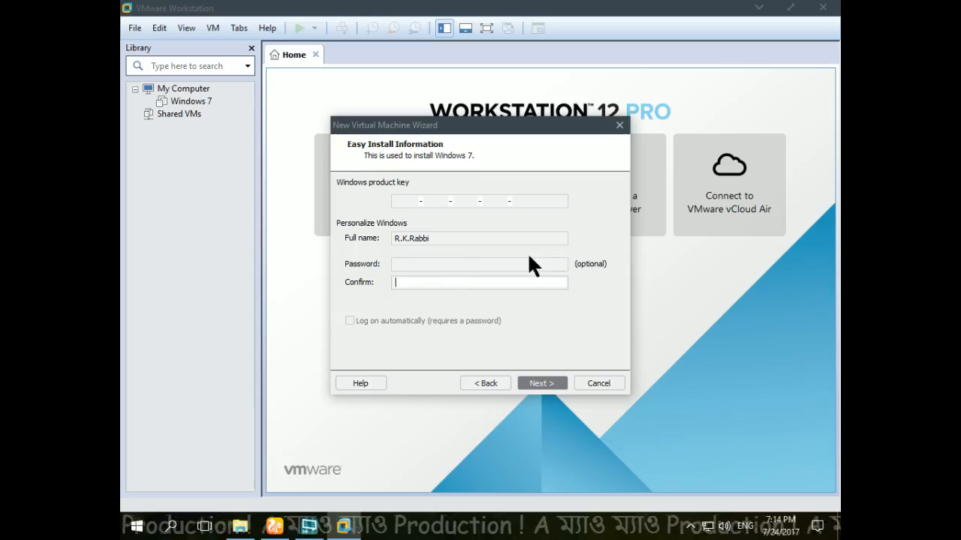
pyautogui.click(543, 383)
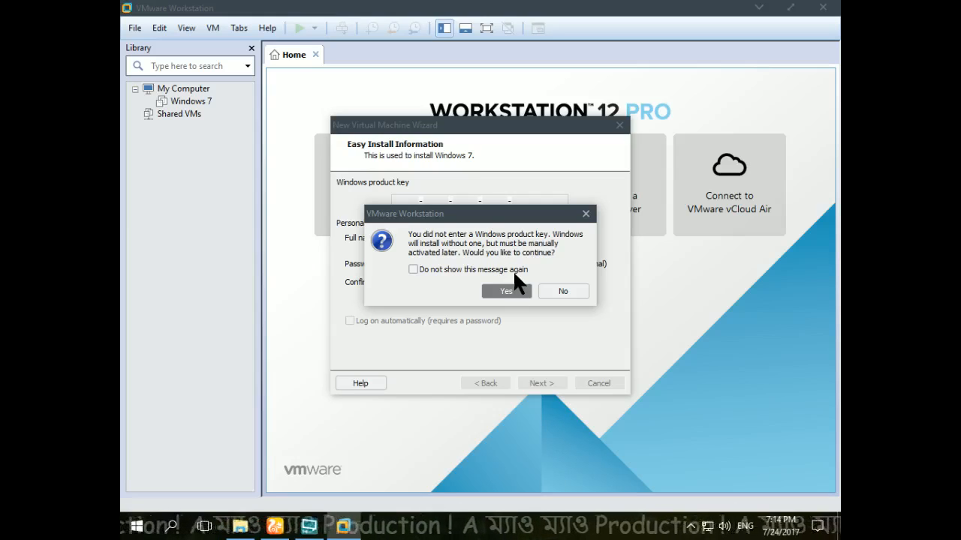
pyautogui.click(499, 291)
# Step: Keep the virtual machine name Windows 7 and try to store it in New folder on the Installation (I:) drive
pyautogui.click(444, 201)
pyautogui.moveTo(384, 202)
pyautogui.mouseDown()
pyautogui.moveTo(342, 201)
pyautogui.moveTo(383, 202)
pyautogui.mouseUp()
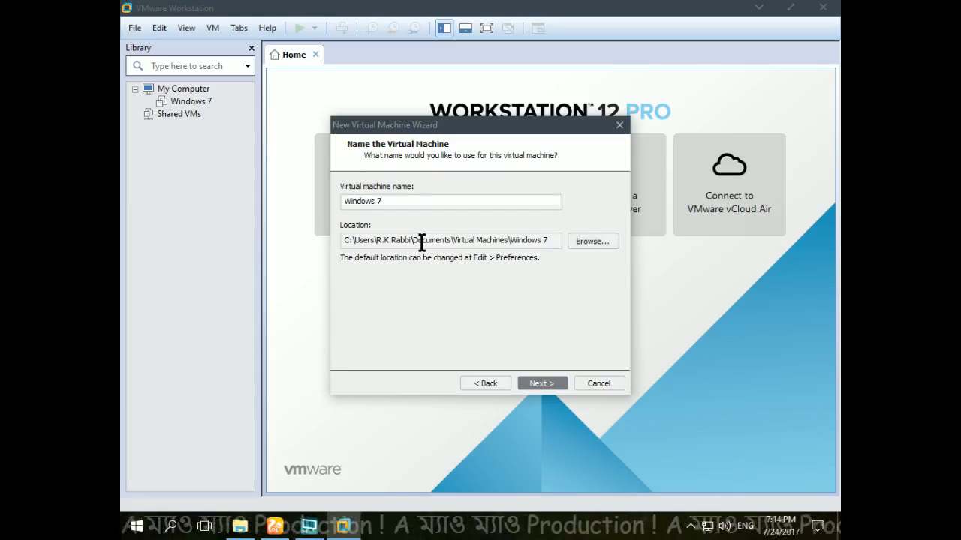
pyautogui.click(577, 242)
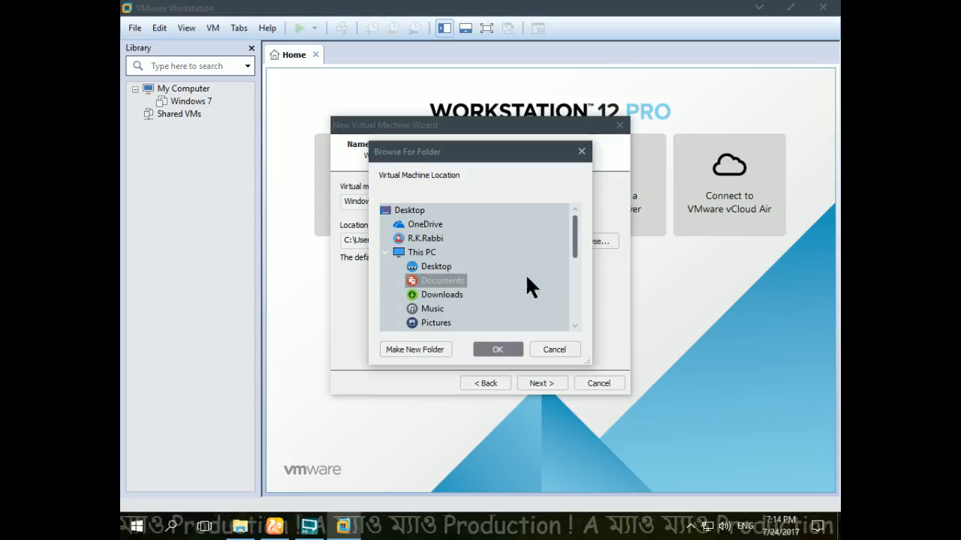
pyautogui.moveTo(496, 155); pyautogui.dragTo(699, 132)
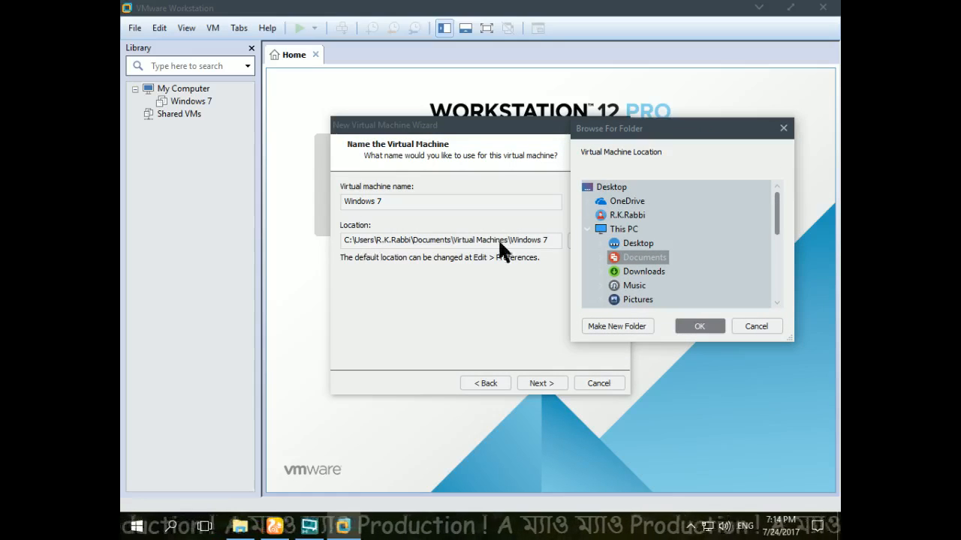
pyautogui.scroll(-5, 673, 253)
pyautogui.click(667, 246)
pyautogui.click(651, 215)
pyautogui.click(661, 228)
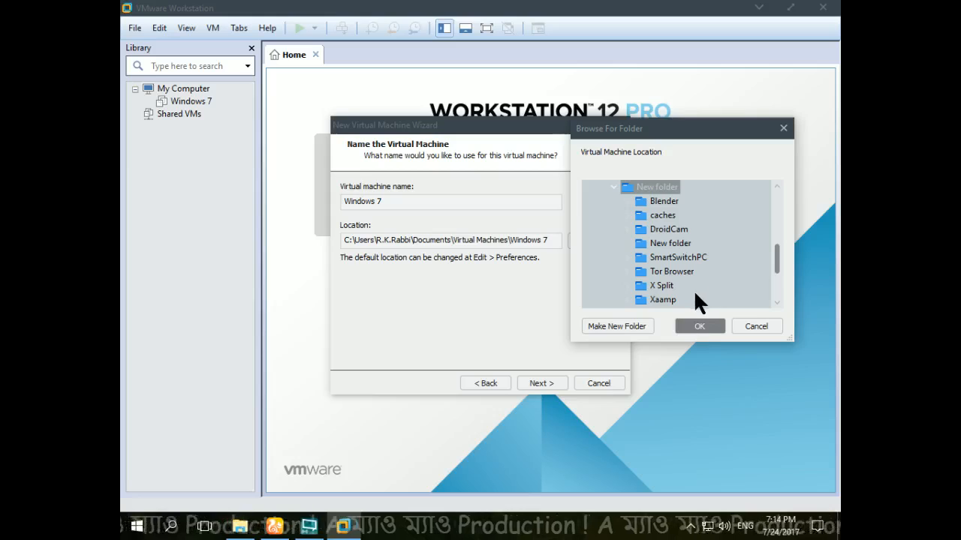
pyautogui.click(698, 326)
pyautogui.click(548, 382)
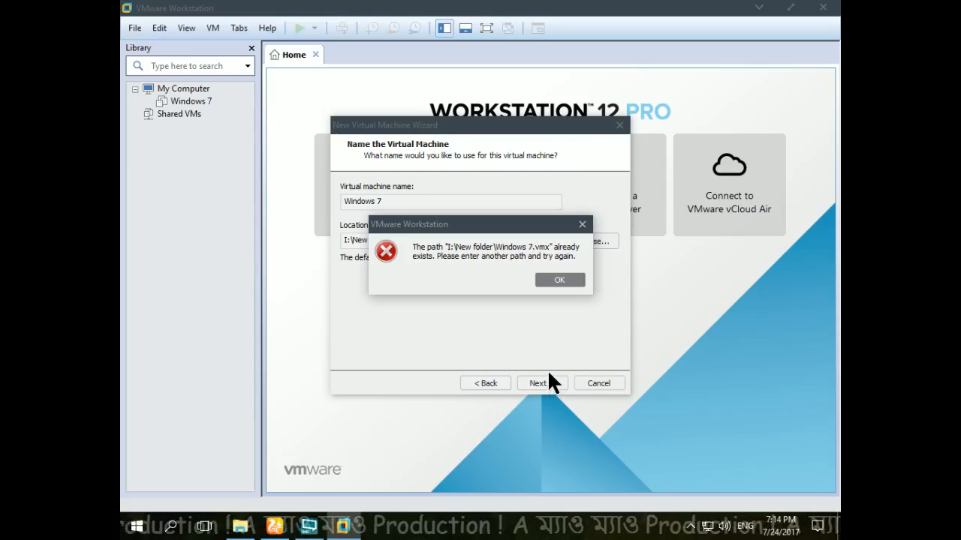
pyautogui.click(556, 281)
# Step: Set the virtual machine's location to K:\ and continue to the disk capacity settings
pyautogui.click(583, 245)
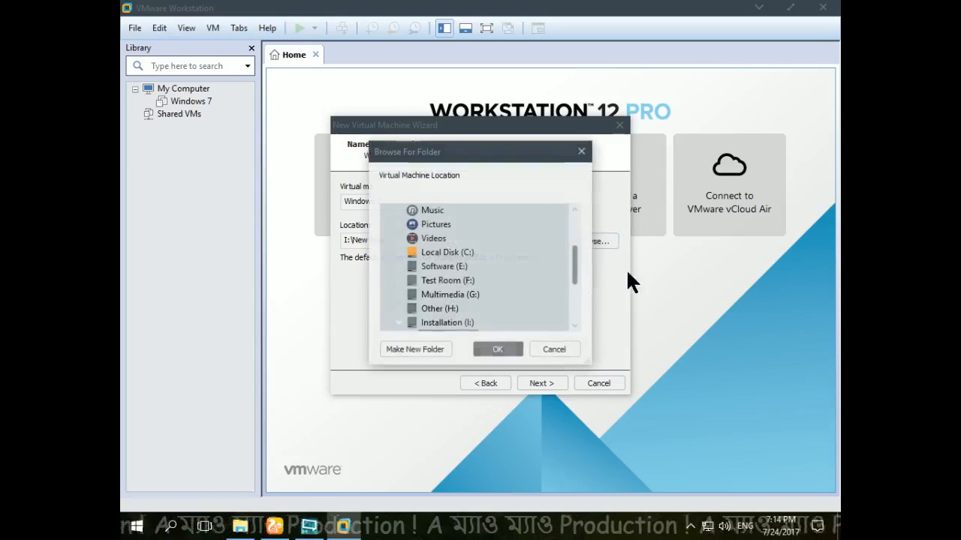
pyautogui.click(454, 268)
pyautogui.click(517, 348)
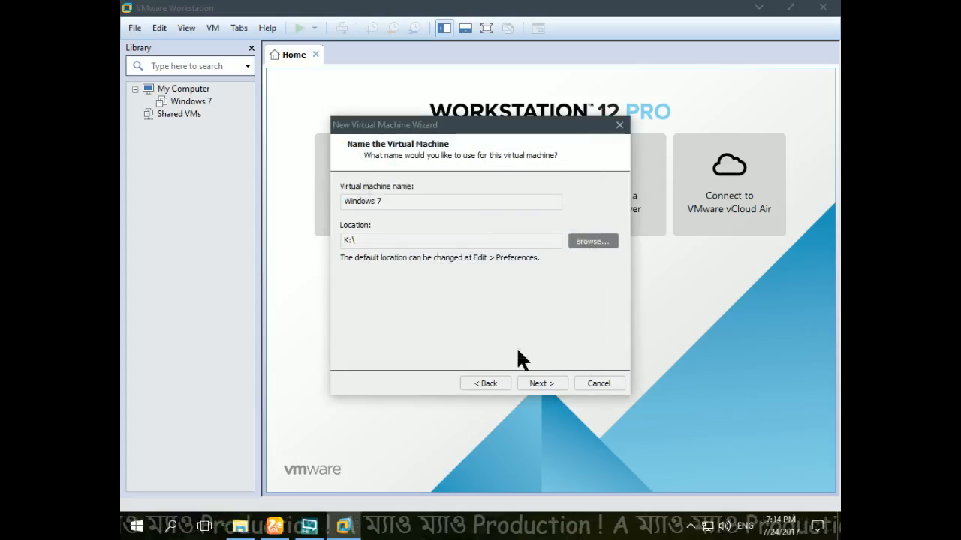
pyautogui.click(536, 381)
# Step: Set the maximum disk size to 100 GB, store the virtual disk as a single file, and continue
pyautogui.click(482, 217)
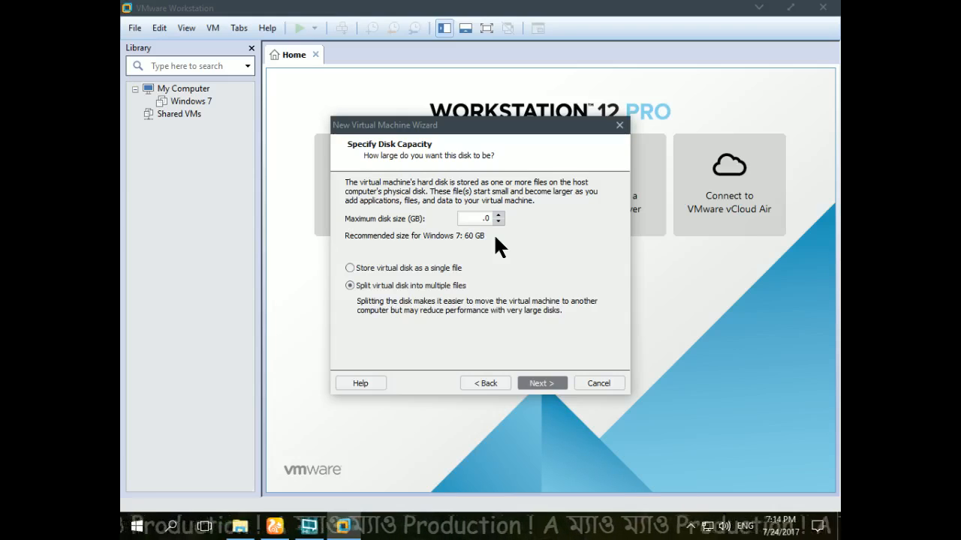
pyautogui.write('00')
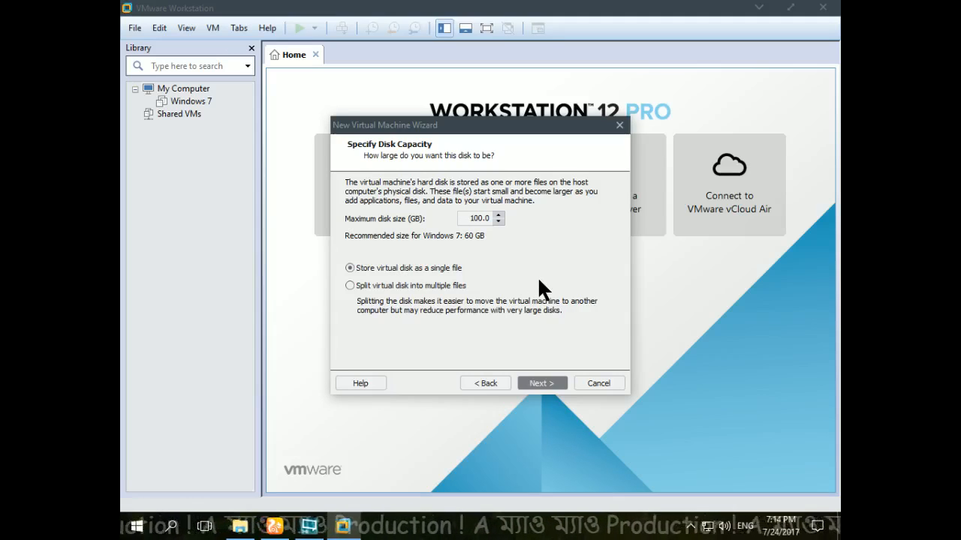
pyautogui.click(532, 379)
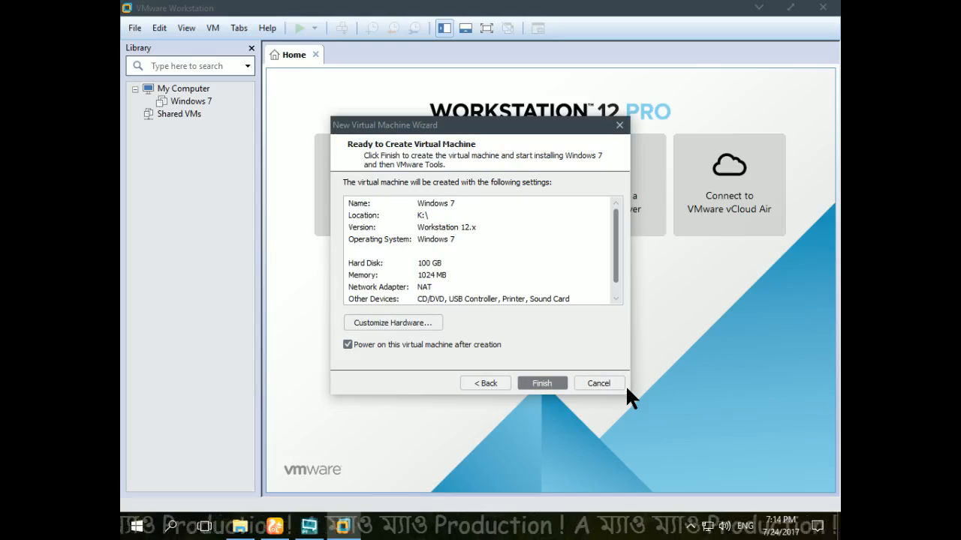
# Step: Review the virtual machine's settings summary and finish the wizard with powering on after creation enabled
pyautogui.moveTo(620, 276); pyautogui.dragTo(620, 291)
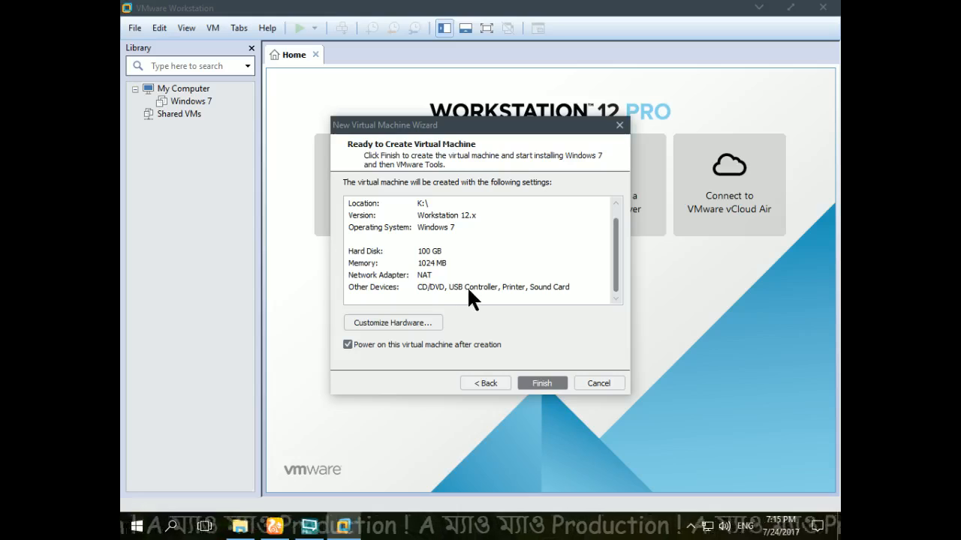
pyautogui.scroll(1, 570, 284)
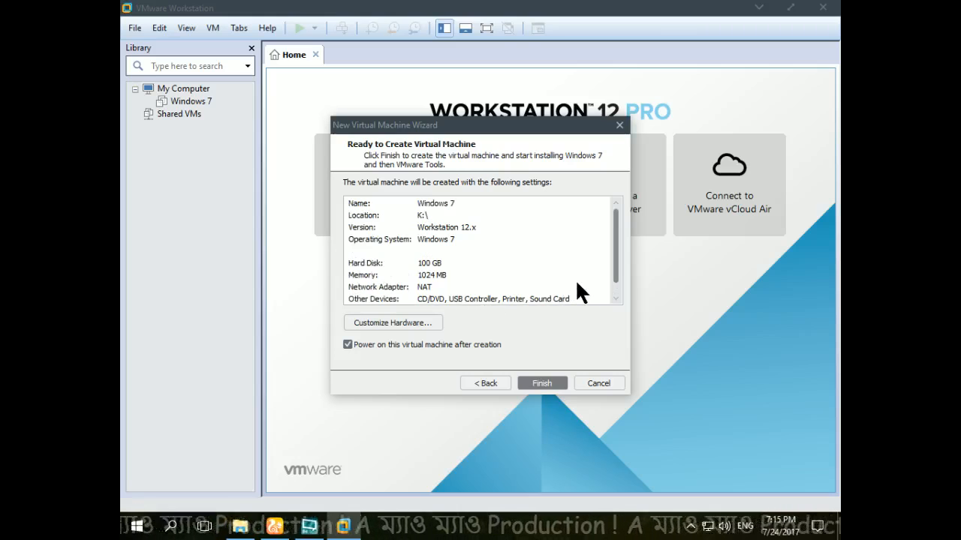
pyautogui.click(542, 382)
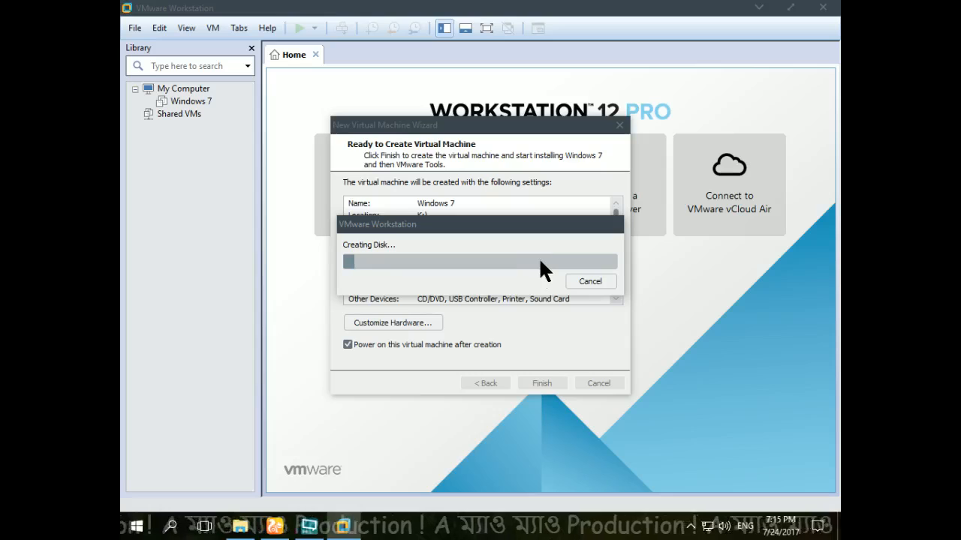
# Step: Switch to the browser to check the Facebook notifications, and return to VMware Workstation with the streaming window minimized
pyautogui.click(275, 526)
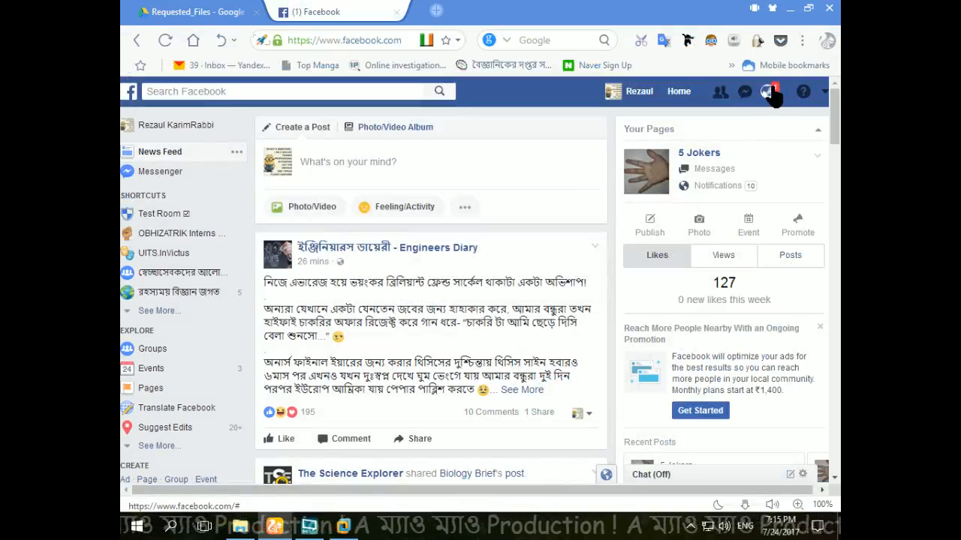
pyautogui.click(769, 91)
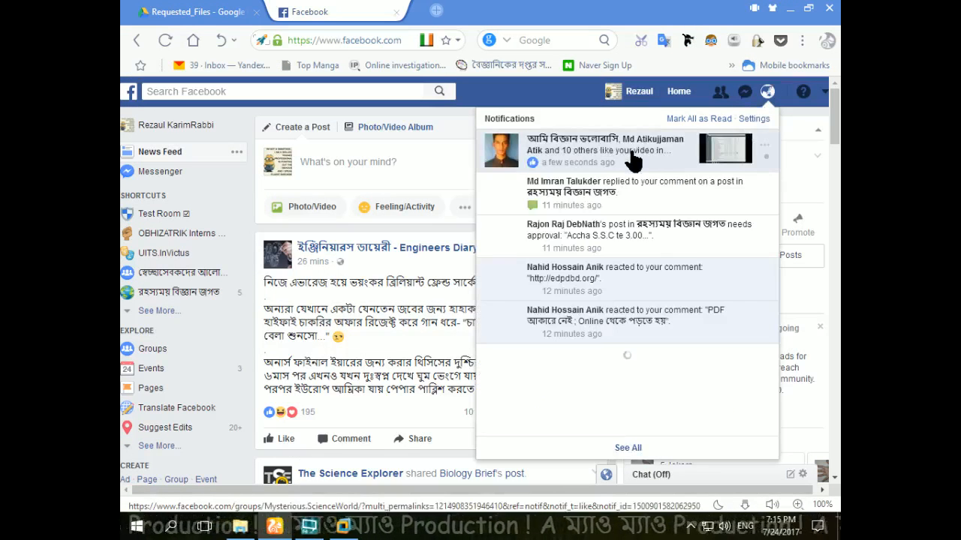
pyautogui.click(187, 11)
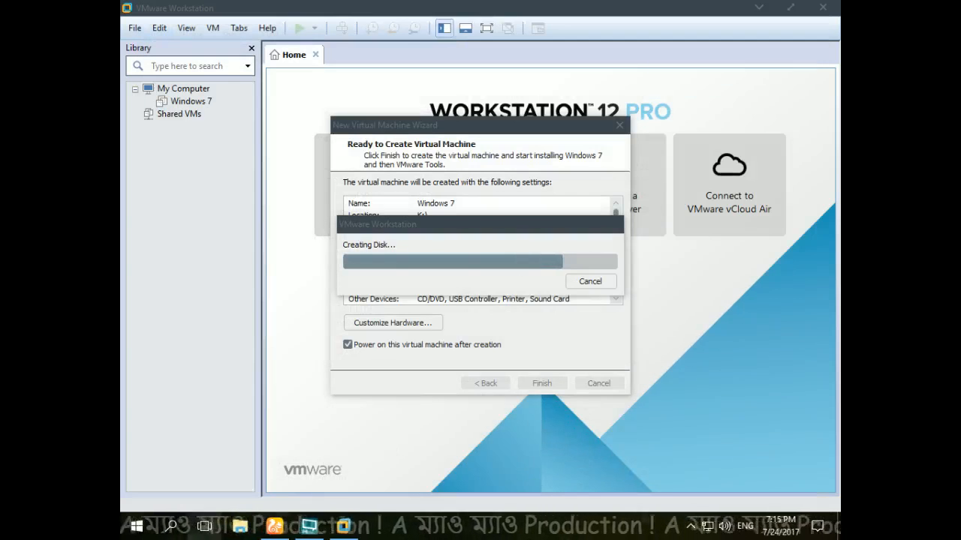
pyautogui.hotkey('alt', 'Tab')
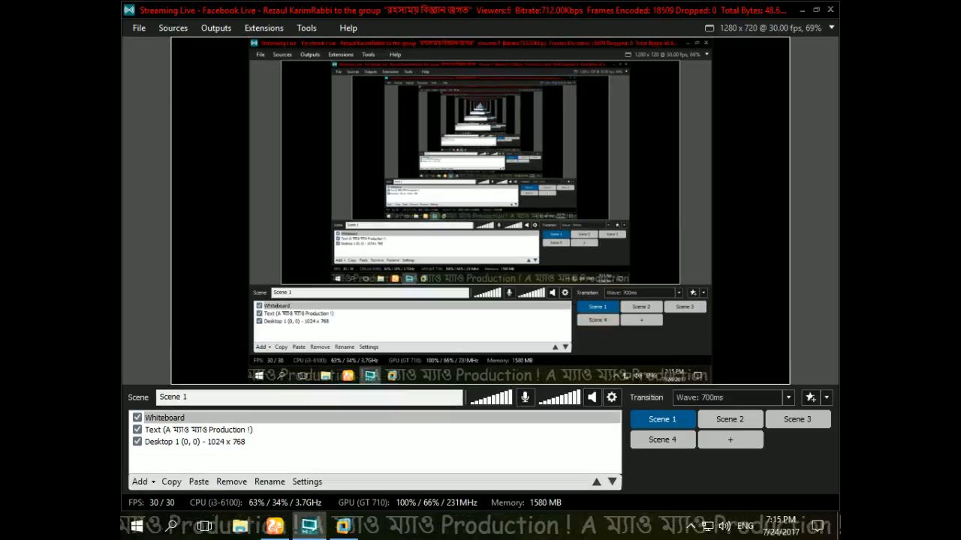
pyautogui.click(801, 10)
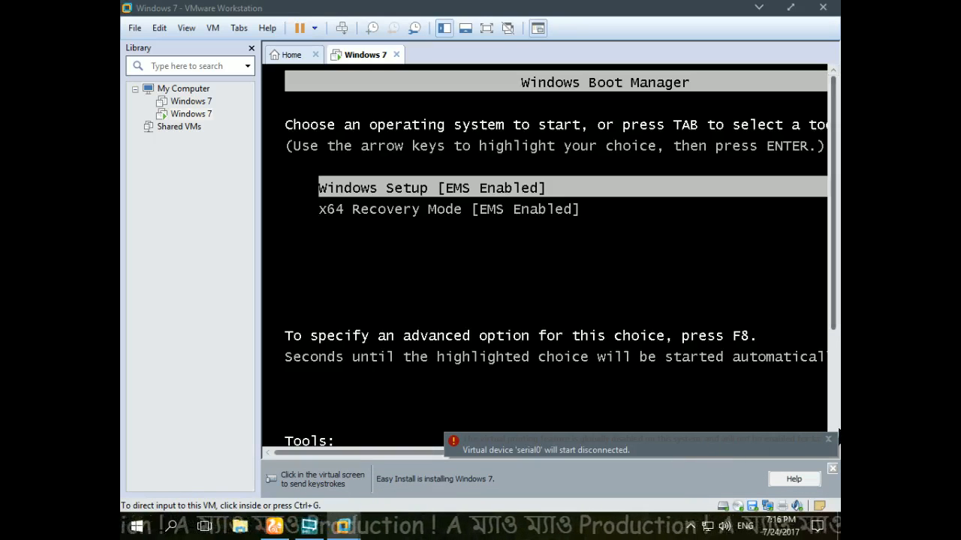
# Step: Dismiss the virtual device notification and direct keyboard and mouse input to the running Windows 7 virtual machine
pyautogui.click(827, 439)
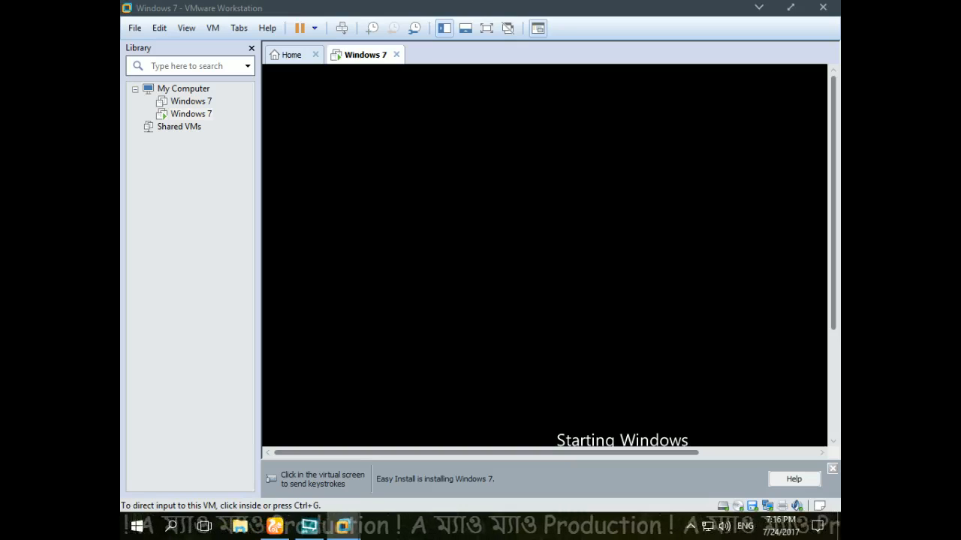
pyautogui.hotkey('ctrl', 'g')
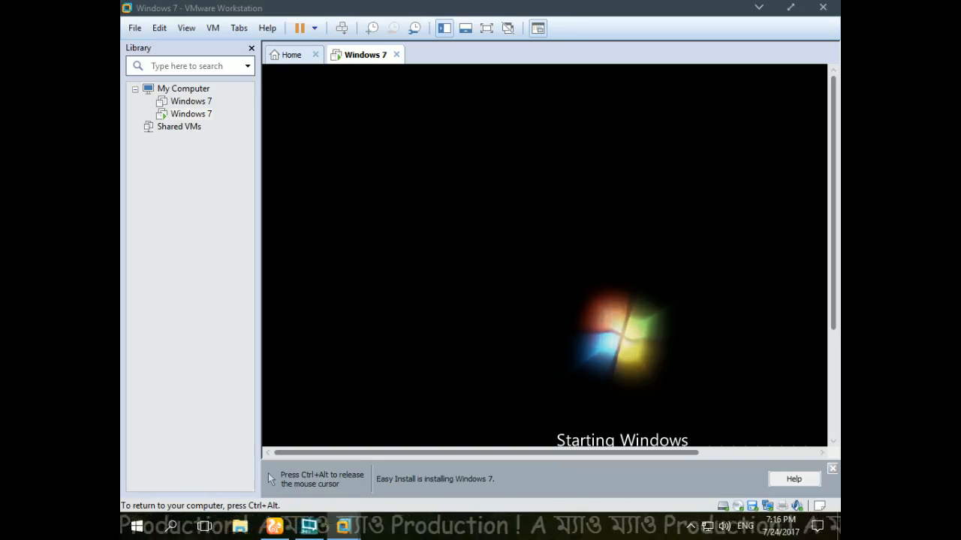
# Step: Release the pointer from the virtual machine and bring the guest's startup screen fully into view
pyautogui.hotkey('ctrl', 'alt')
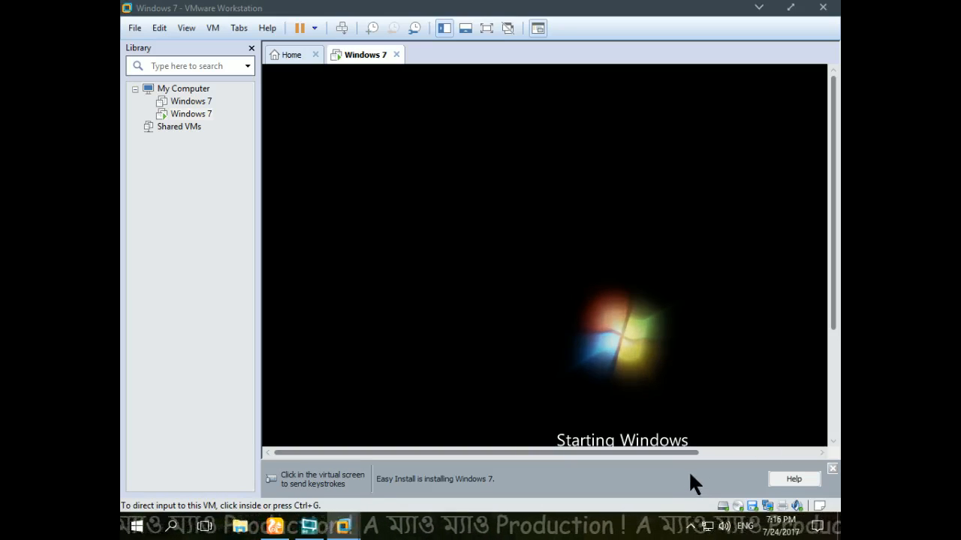
pyautogui.moveTo(666, 453); pyautogui.dragTo(713, 454)
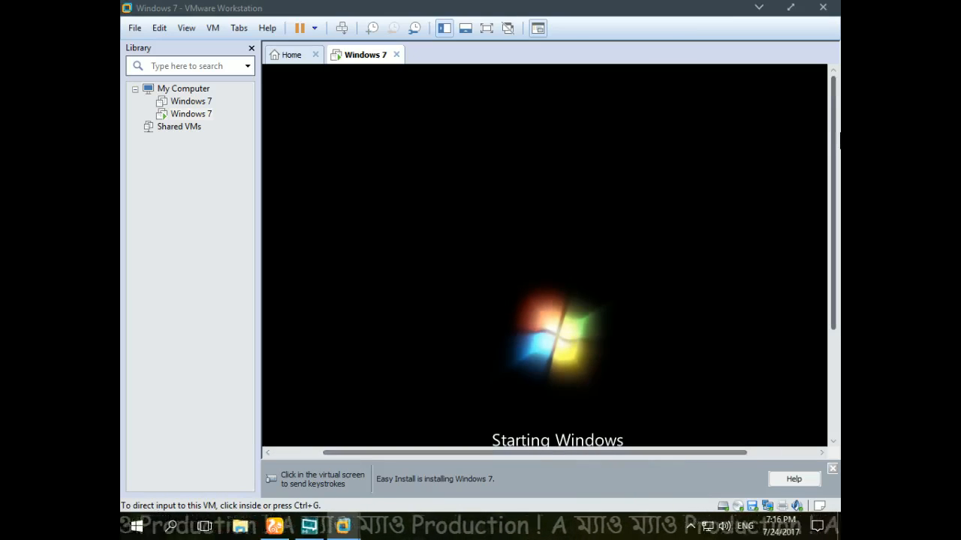
pyautogui.moveTo(833, 135); pyautogui.dragTo(833, 240)
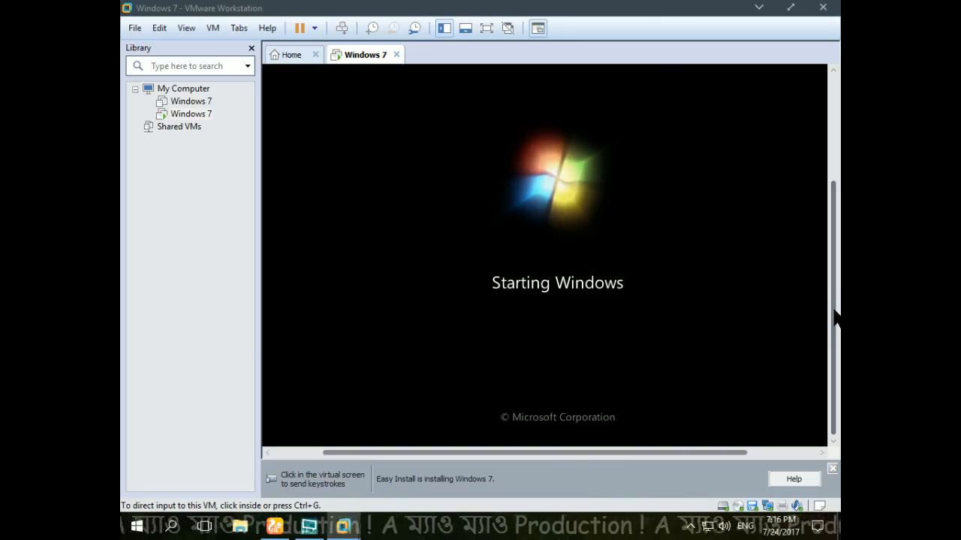
pyautogui.moveTo(834, 322)
pyautogui.mouseDown()
pyautogui.moveTo(837, 213)
pyautogui.moveTo(825, 281)
pyautogui.moveTo(833, 324)
pyautogui.mouseUp()
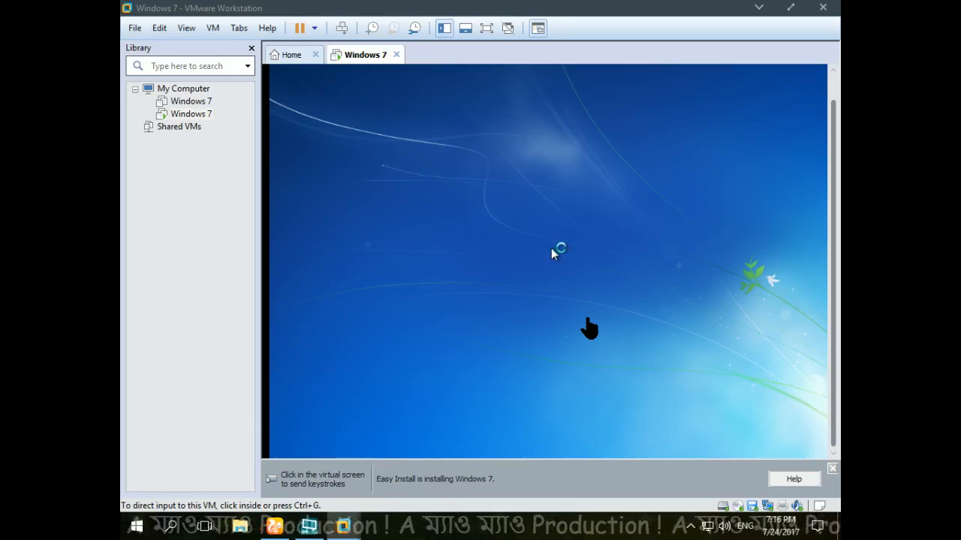
# Step: Minimize the open windows, check the host computer's processor and memory in This PC's system properties, and close those windows
pyautogui.click(758, 8)
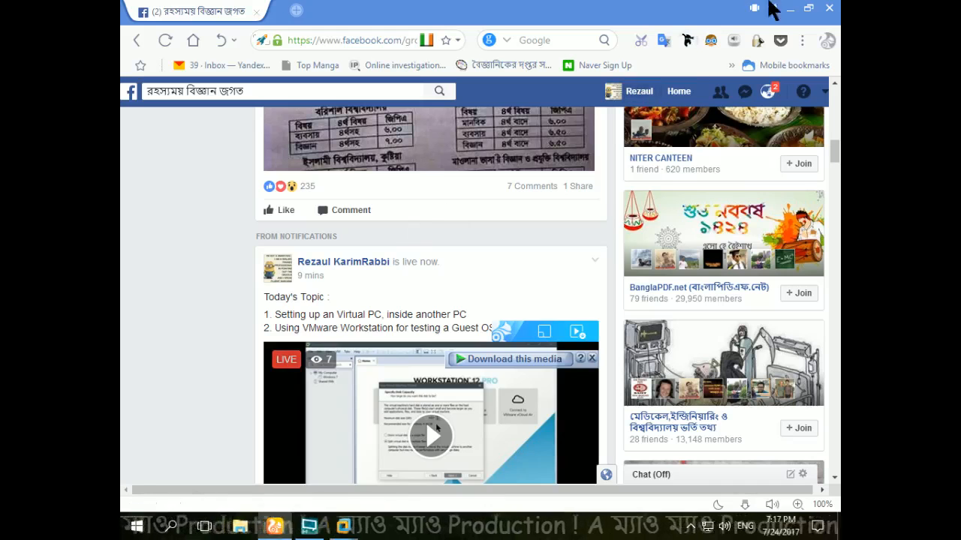
pyautogui.click(793, 9)
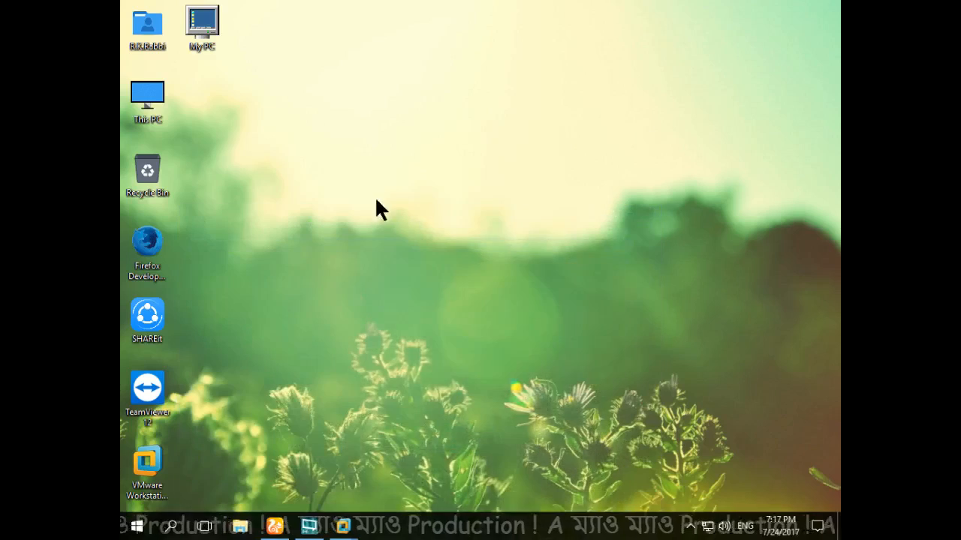
pyautogui.doubleClick(150, 101)
pyautogui.rightClick(580, 368)
pyautogui.click(629, 358)
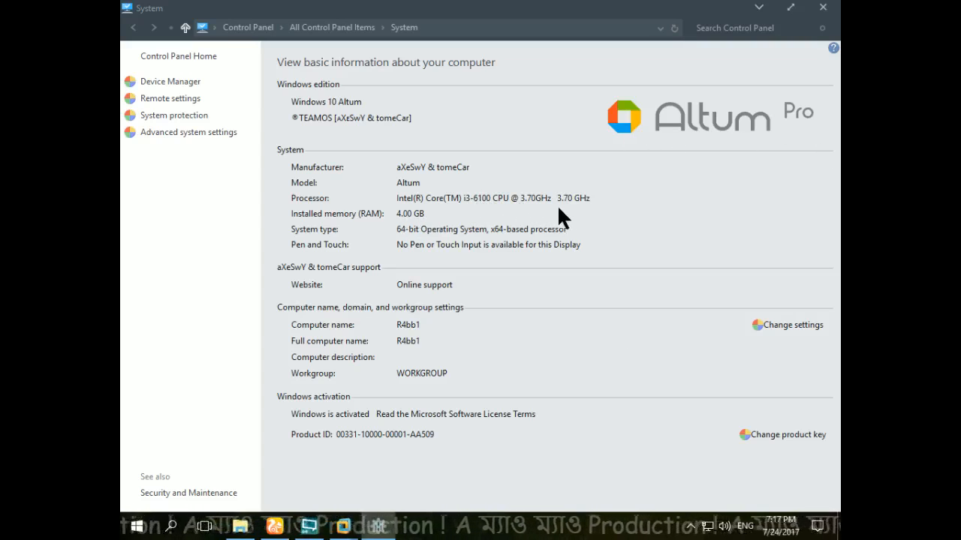
pyautogui.click(825, 7)
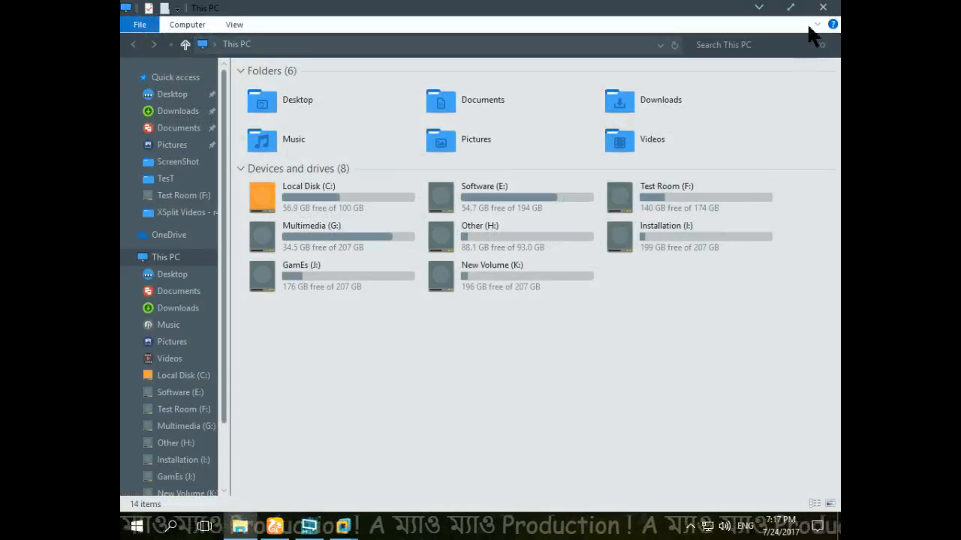
pyautogui.click(827, 5)
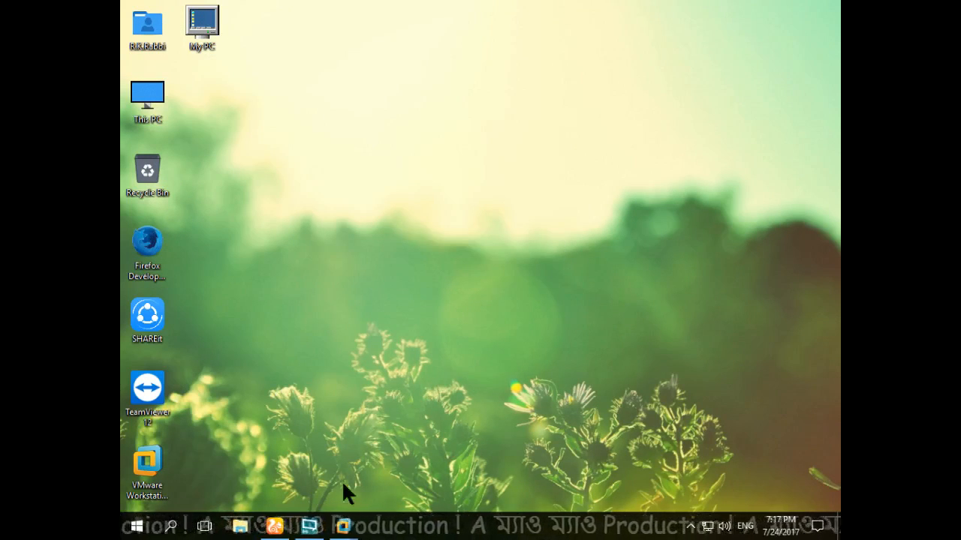
# Step: Return to VMware Workstation and continue the guest installation with Windows 7 Ultimate x64 as the operating system
pyautogui.moveTo(343, 526)
pyautogui.click(394, 410)
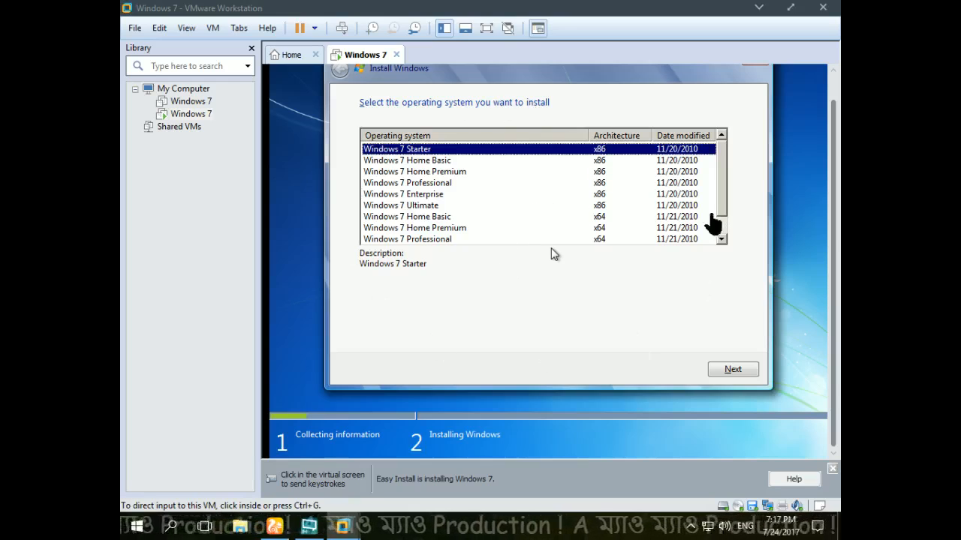
pyautogui.click(501, 297)
pyautogui.scroll(-1, 717, 180)
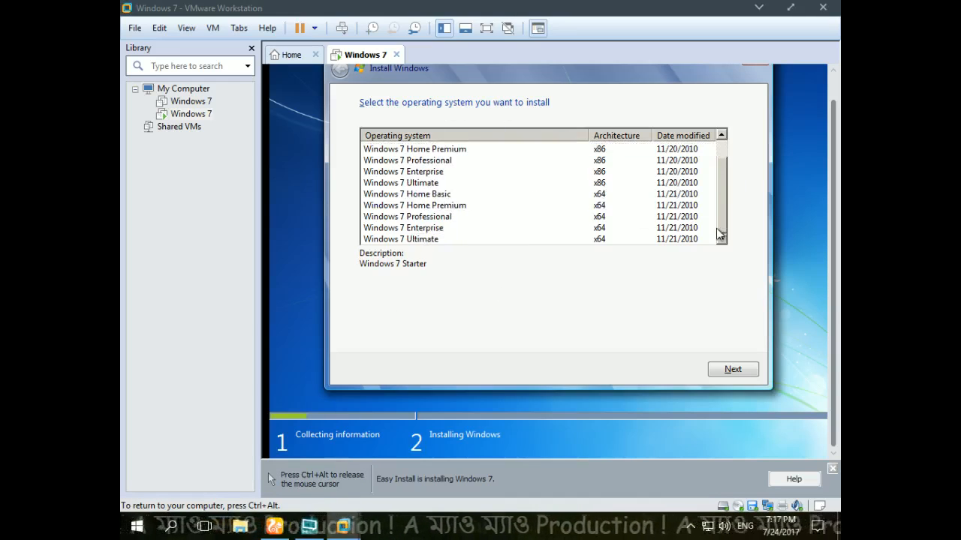
pyautogui.scroll(1, 502, 228)
pyautogui.scroll(-1, 502, 228)
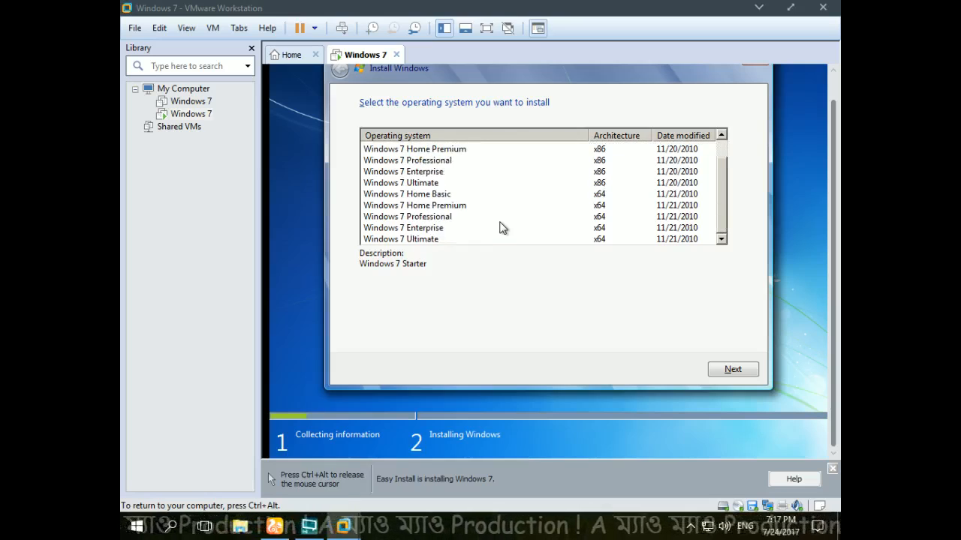
pyautogui.click(428, 240)
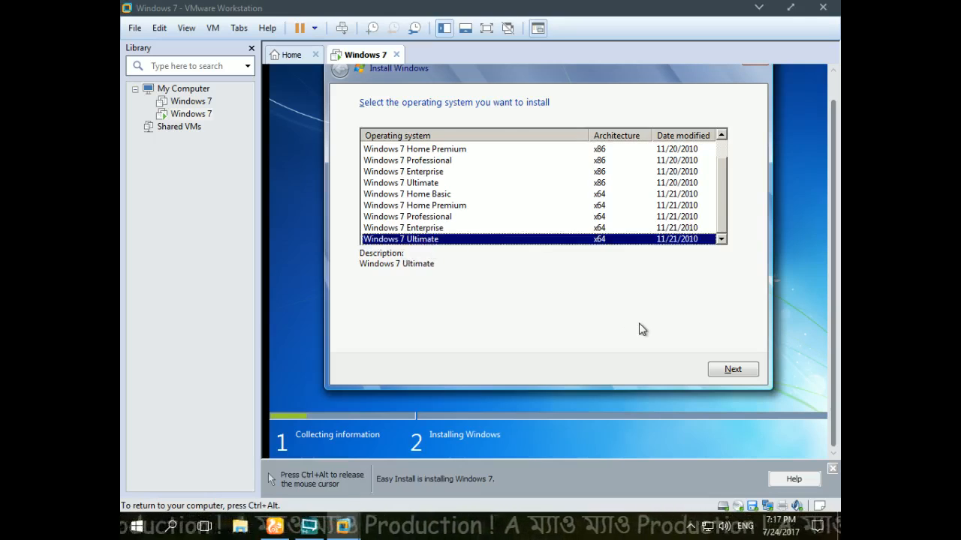
pyautogui.scroll(1, 559, 197)
pyautogui.scroll(-1, 559, 197)
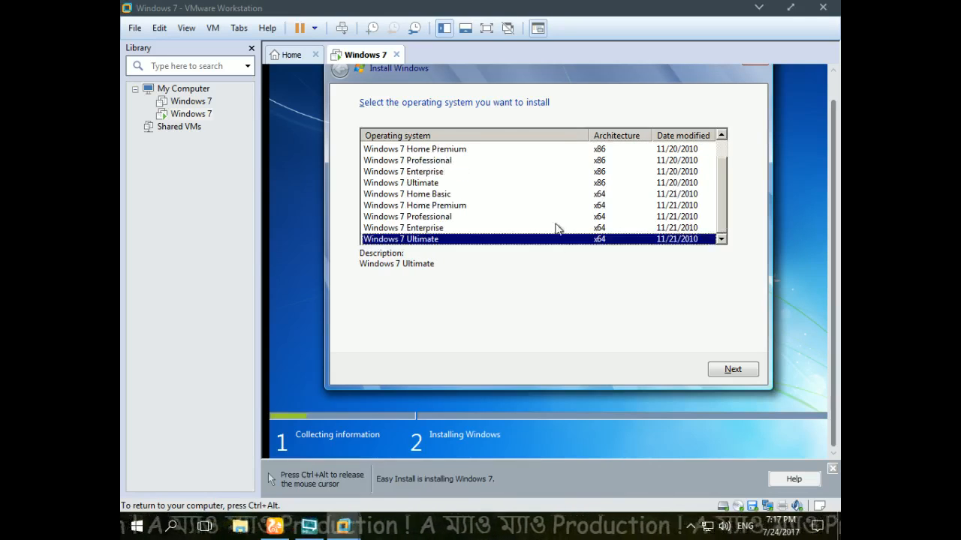
pyautogui.click(732, 370)
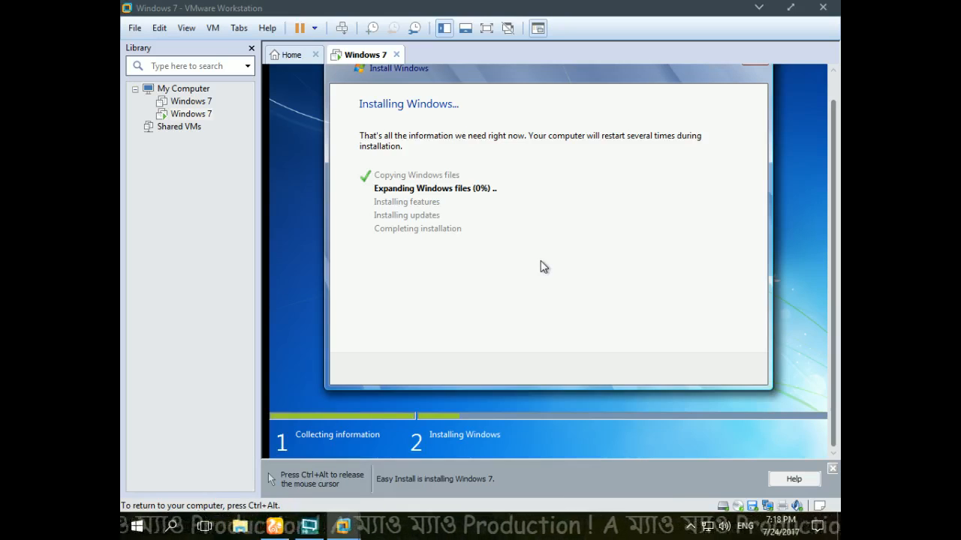
# Step: Release the pointer from the guest, dismiss the Easy Install notice, and direct input back to the virtual machine
pyautogui.hotkey('ctrl', 'alt')
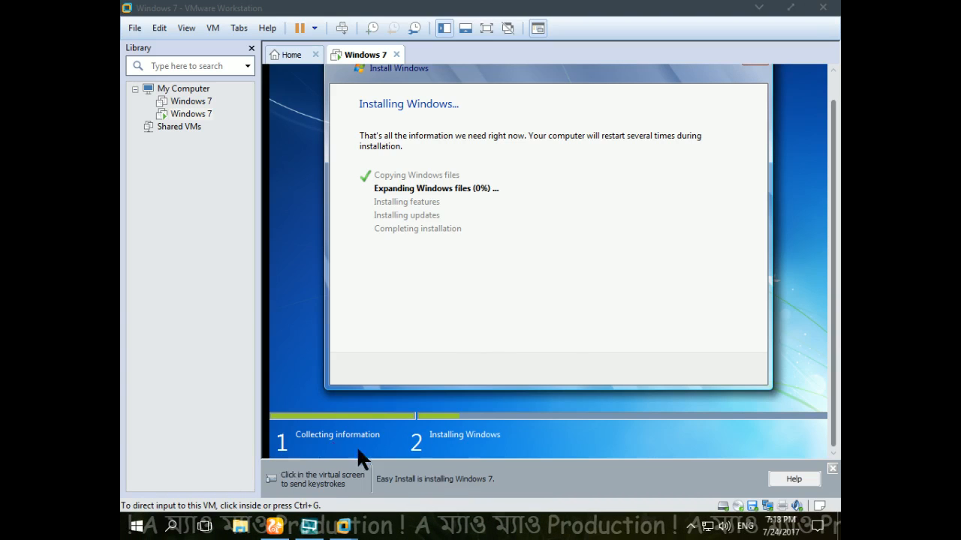
pyautogui.press('super')
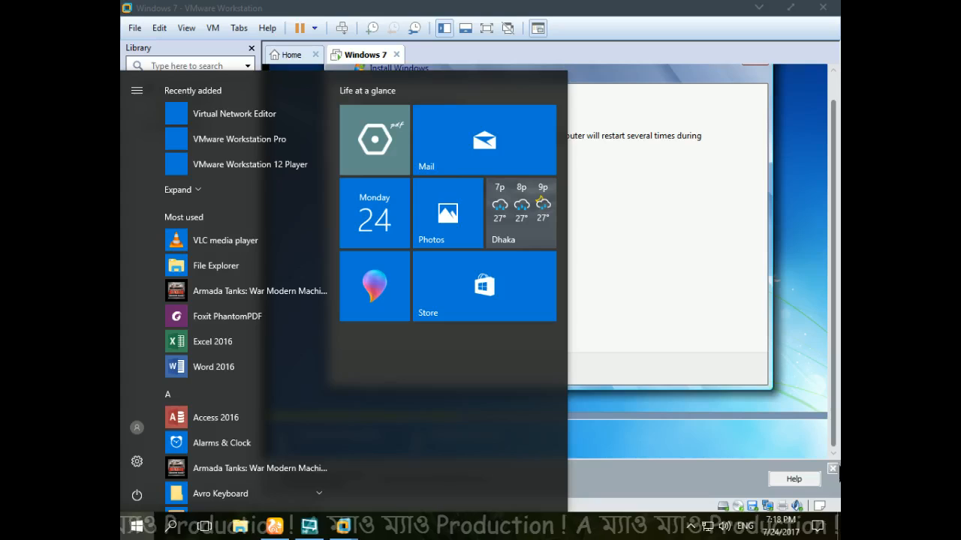
pyautogui.click(833, 469)
pyautogui.click(625, 200)
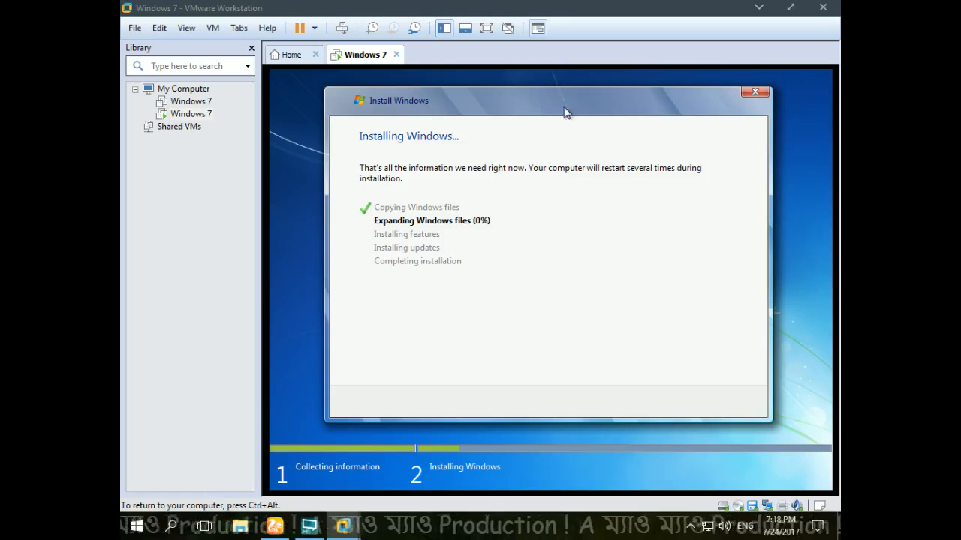
# Step: Exit VMware Workstation, powering off the running Windows 7 virtual machine
pyautogui.hotkey('ctrl', 'alt')
pyautogui.click(418, 208)
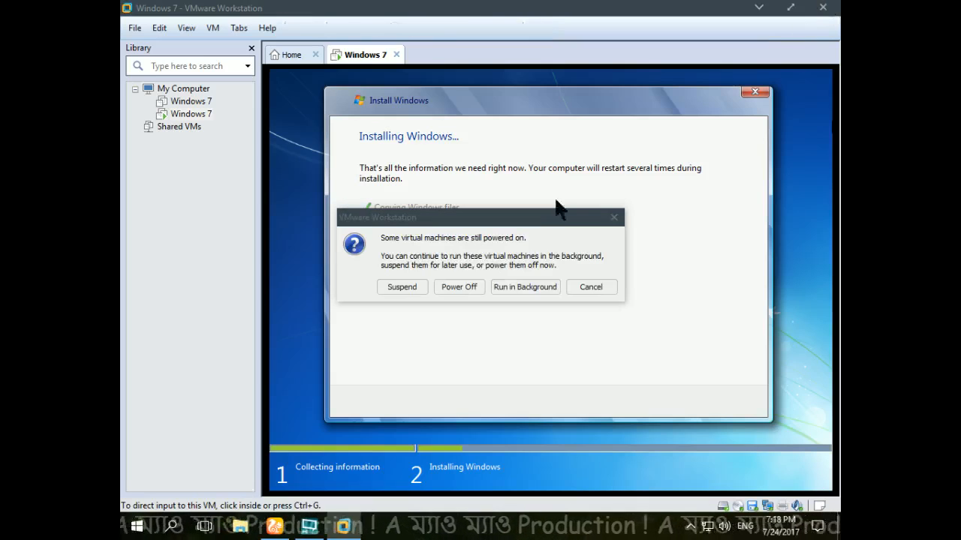
pyautogui.click(456, 288)
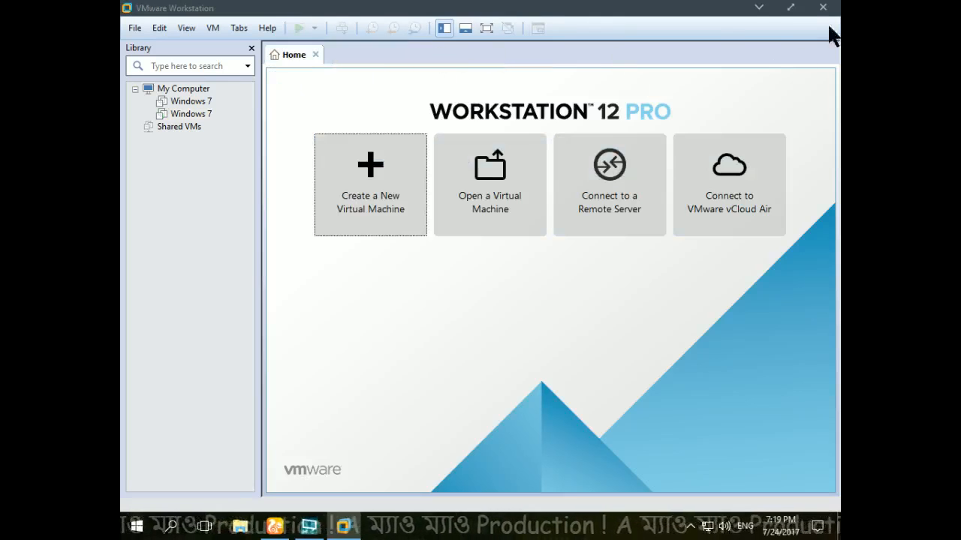
pyautogui.click(823, 7)
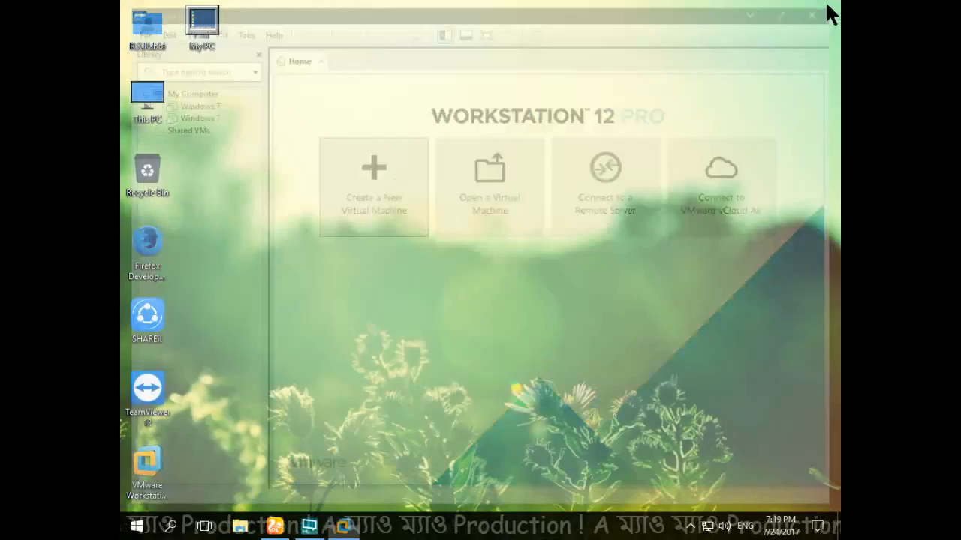
# Step: Switch to the XSplit streaming window and open its list of broadcast outputs
pyautogui.click(310, 526)
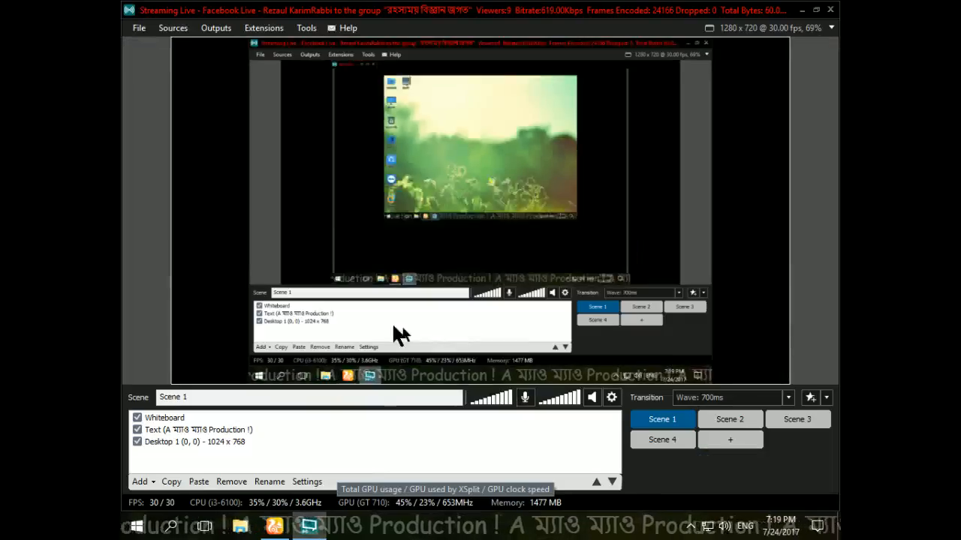
pyautogui.click(220, 30)
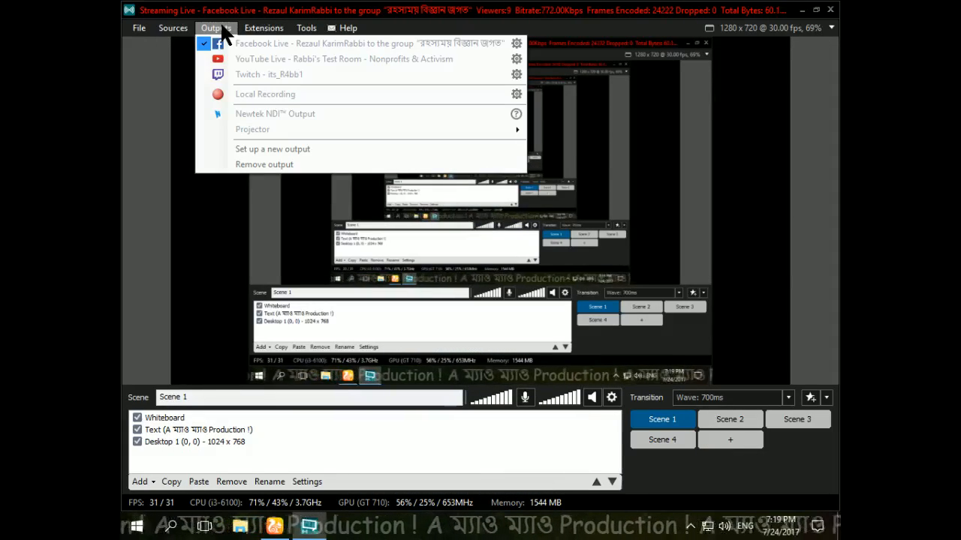